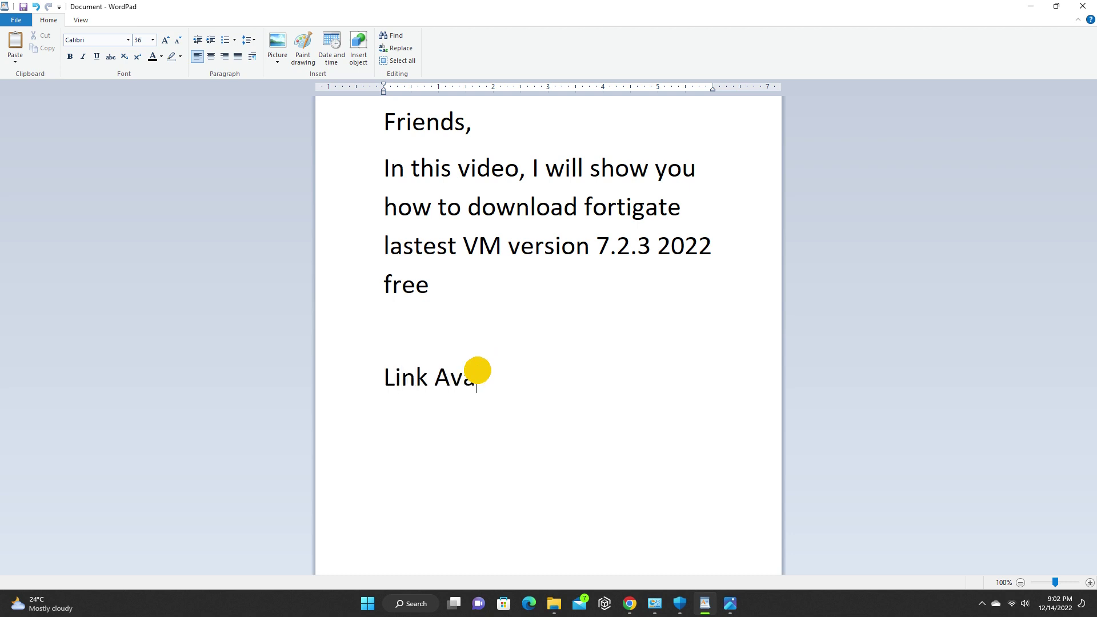
# Complete the line "Link Avaliable in description" and add "Lets Start" below it in the document.
pyautogui.write('ble in ')
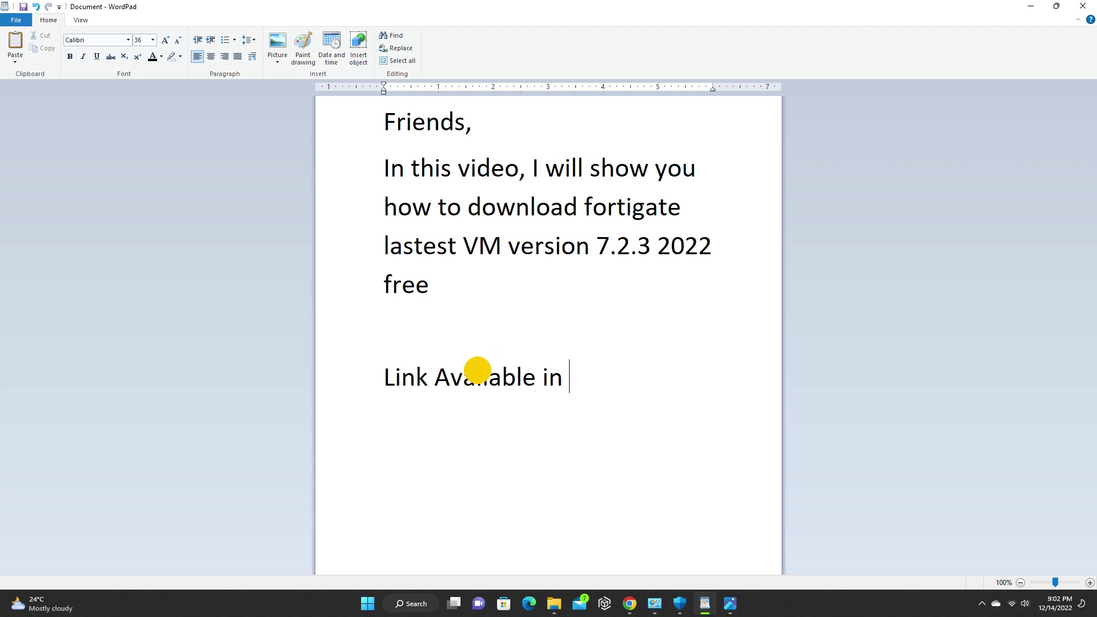
pyautogui.write('description')
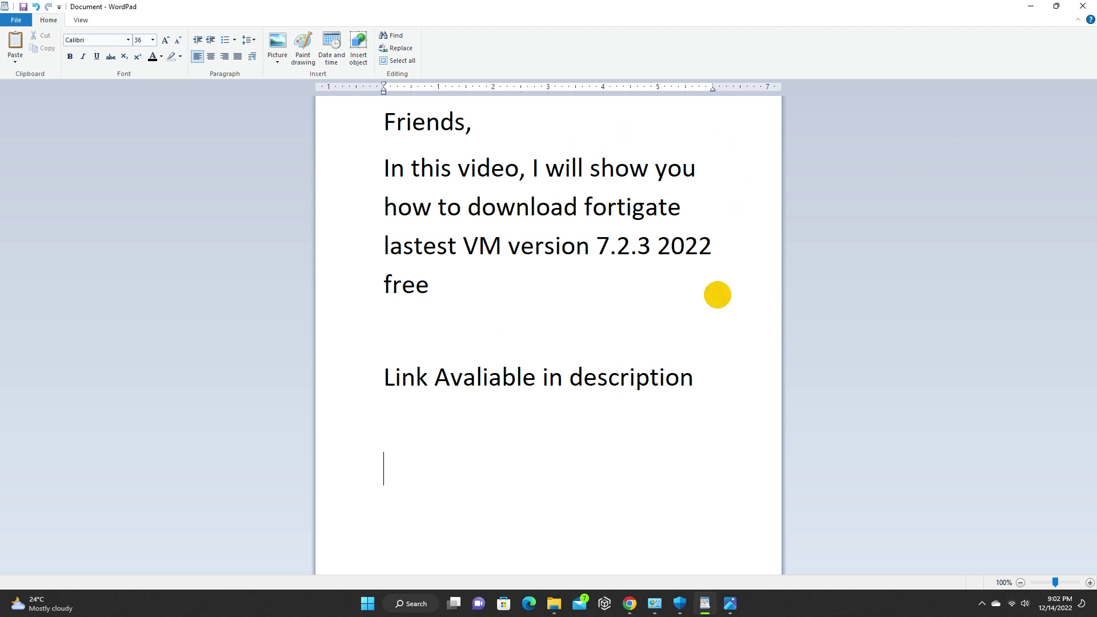
pyautogui.write('tart')
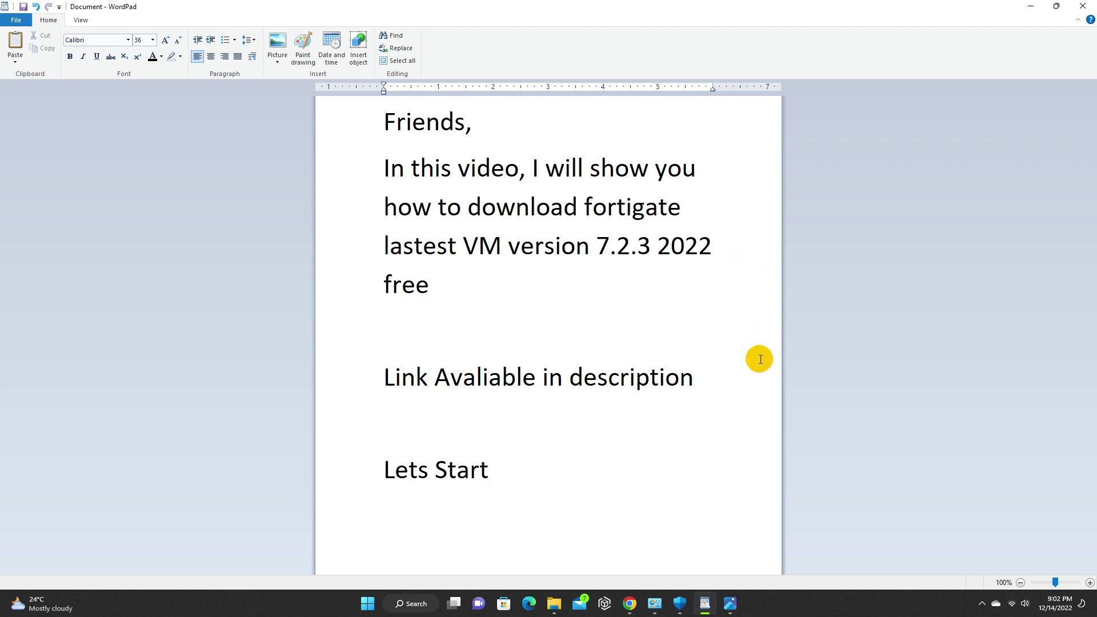
# Switch to Chrome and fill in the account e-mail and password on the FortiCloud login form.
pyautogui.click(630, 604)
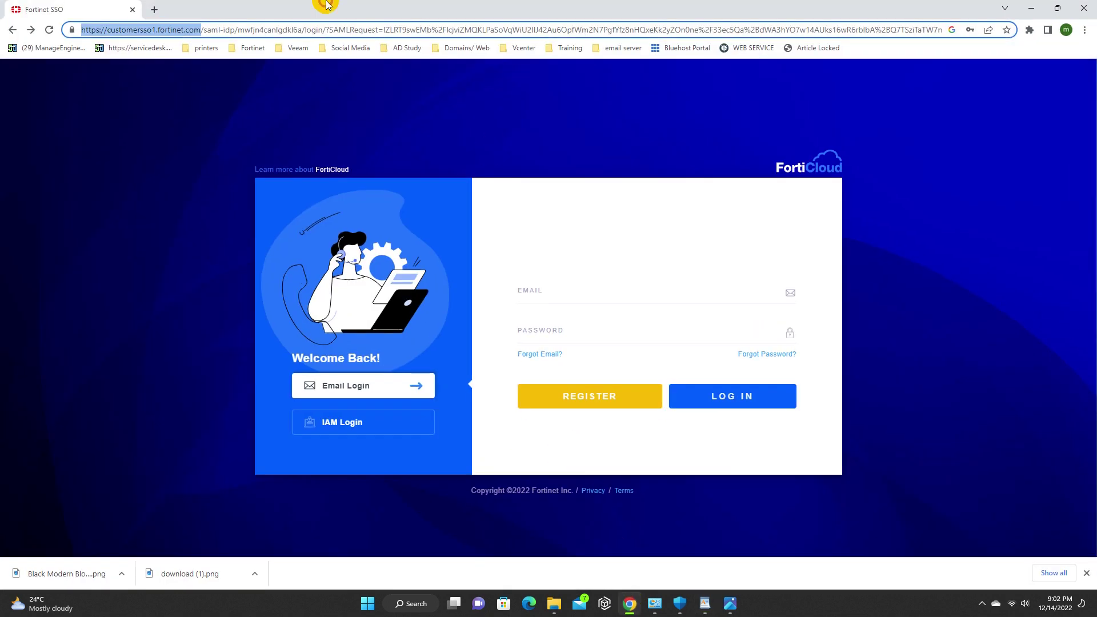
pyautogui.click(99, 30)
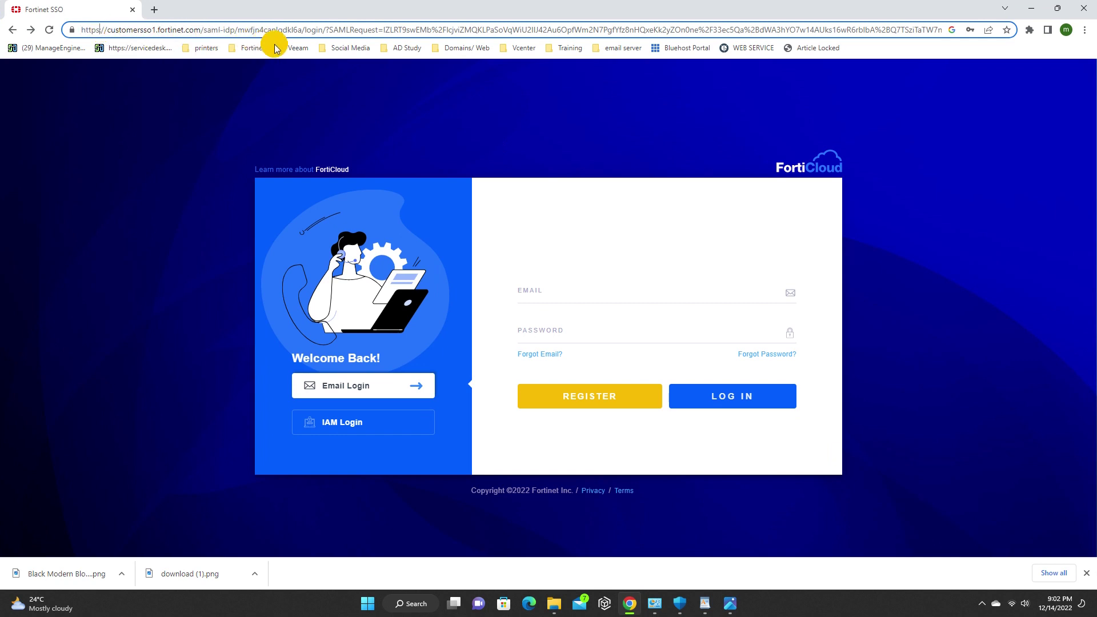
pyautogui.click(533, 291)
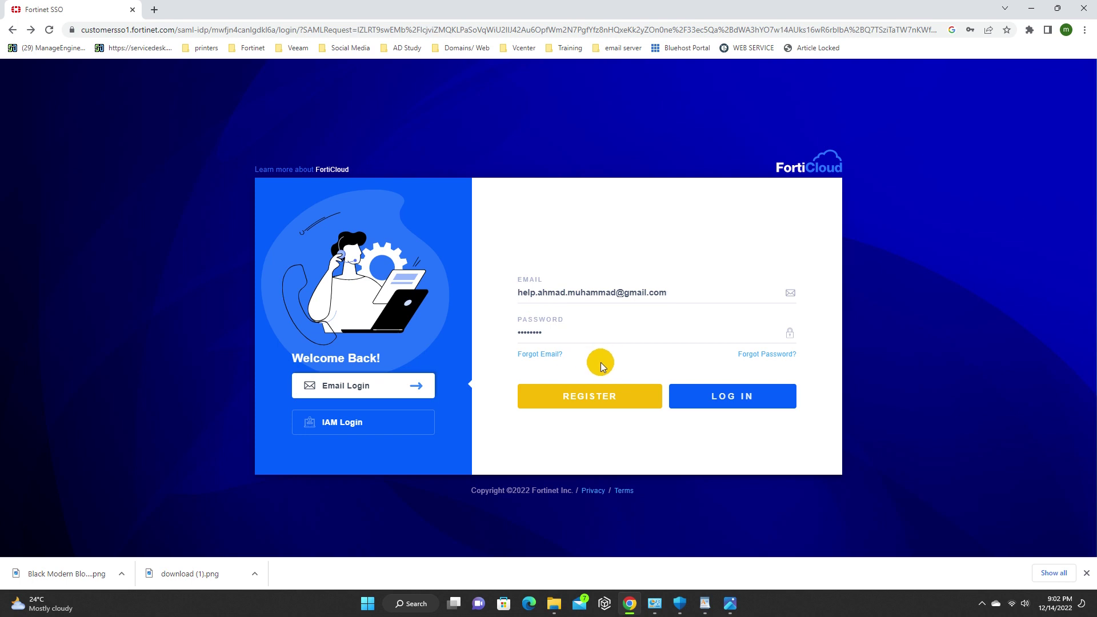
# Switch to WordPad and add the line "YOu can free login with you gmail ID" below "Lets Start".
pyautogui.click(704, 604)
pyautogui.press('Return')
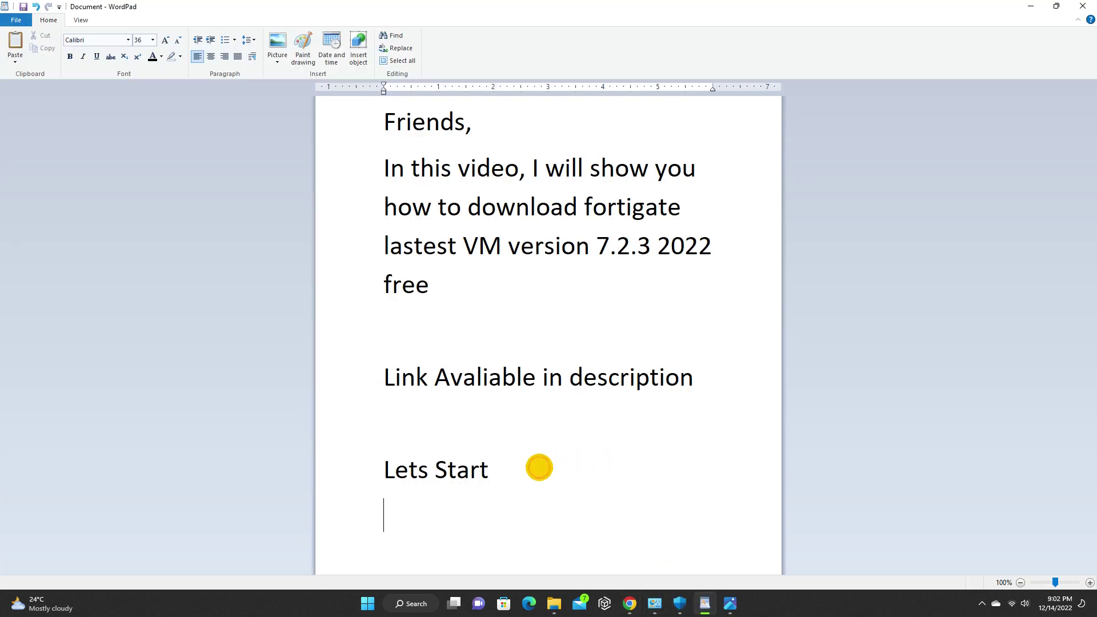
pyautogui.write('YOu can')
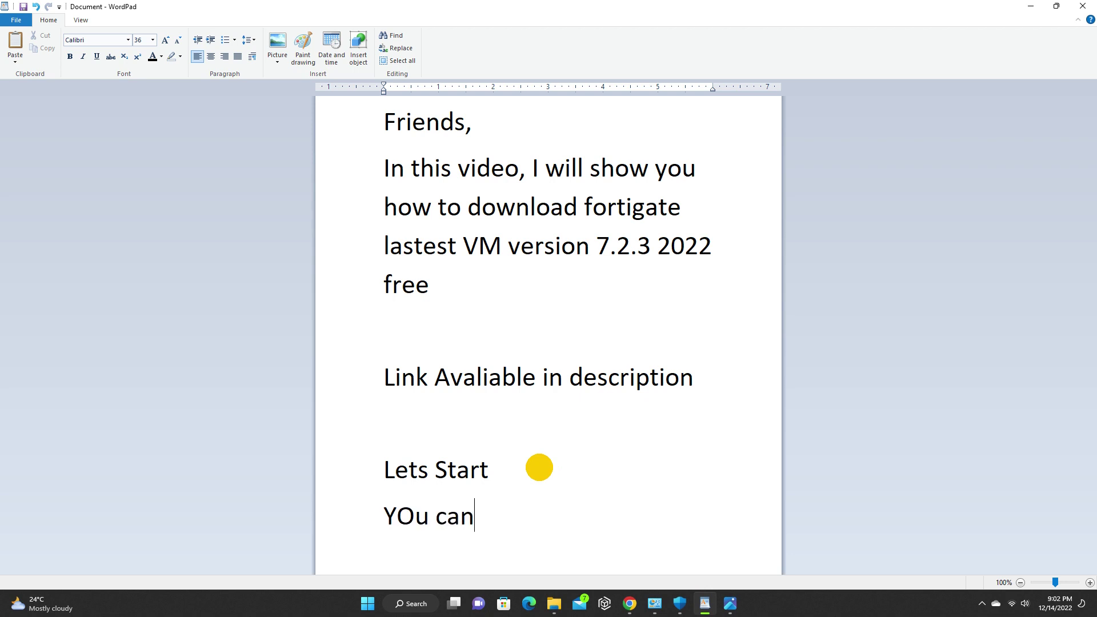
pyautogui.write(' free log')
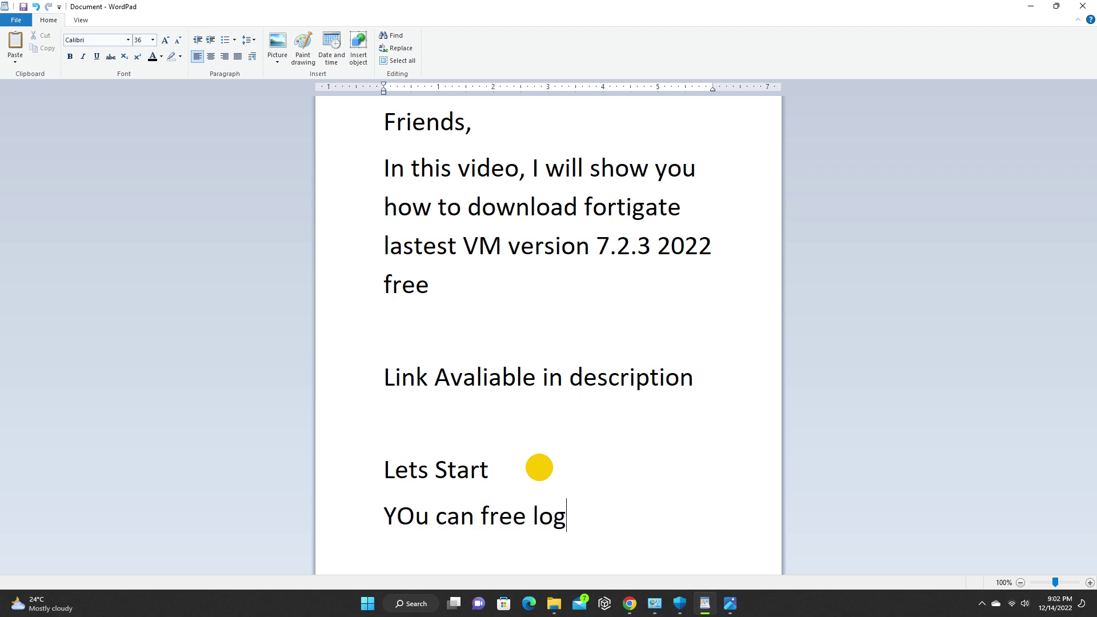
pyautogui.write('in with')
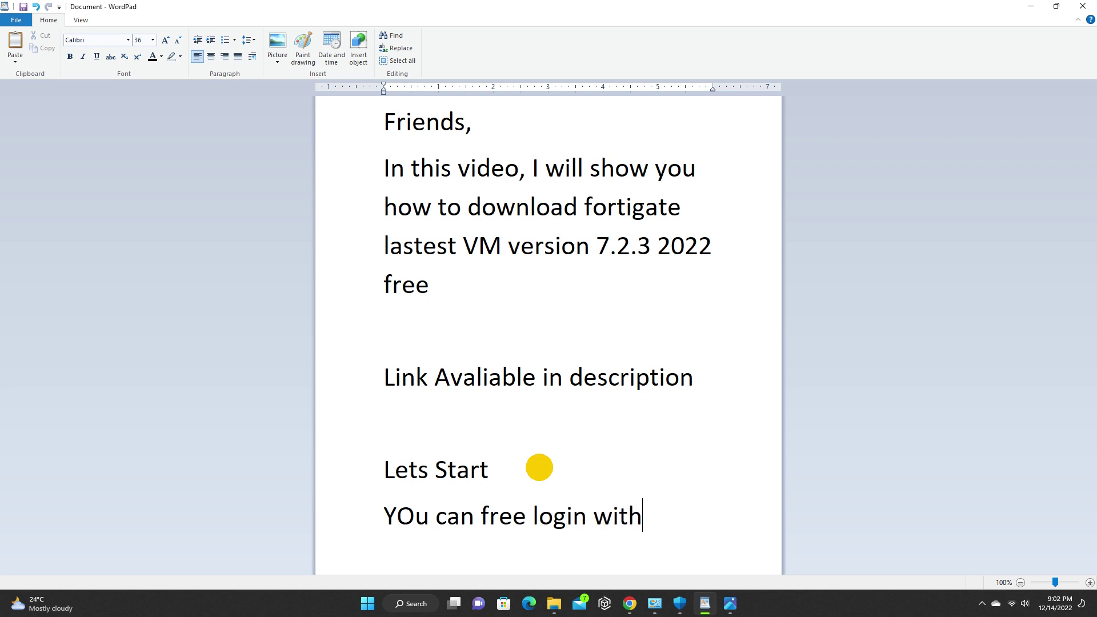
pyautogui.write(' you gm')
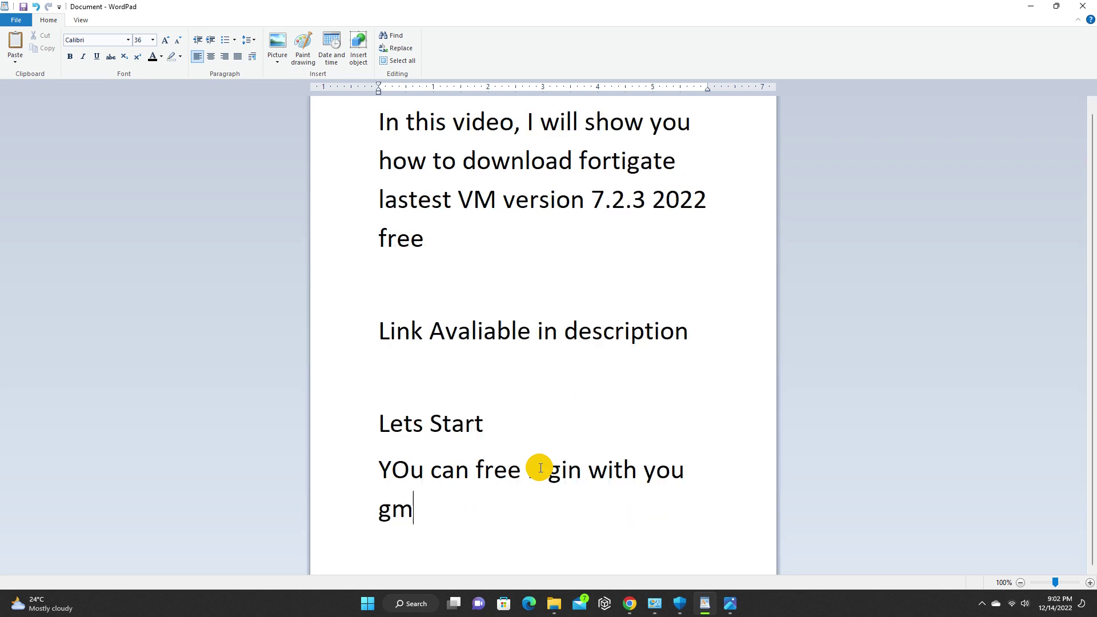
pyautogui.write('ail ID')
pyautogui.press('Return')
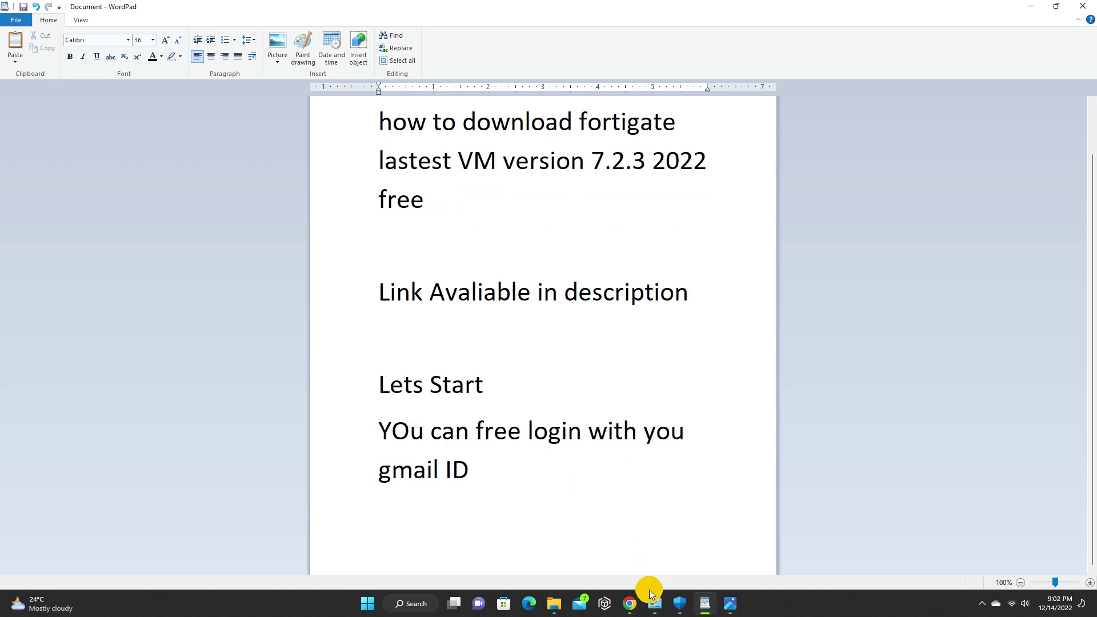
# Return to Chrome, log in to FortiCloud with the filled-in credentials and dismiss the browser's downloads bar.
pyautogui.click(629, 604)
pyautogui.click(689, 401)
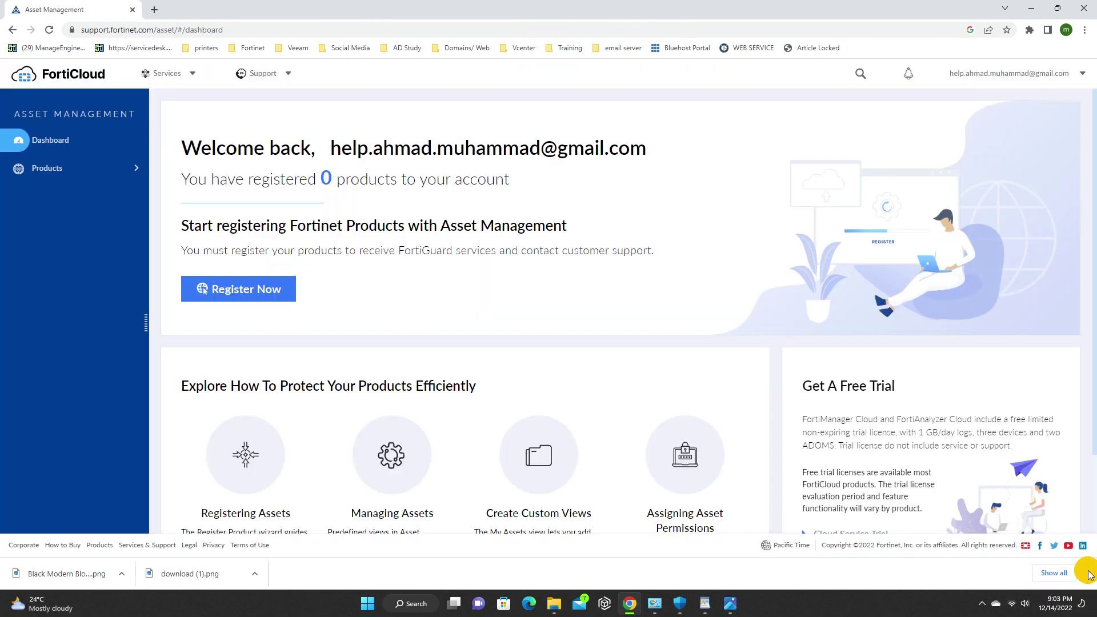
pyautogui.click(1088, 574)
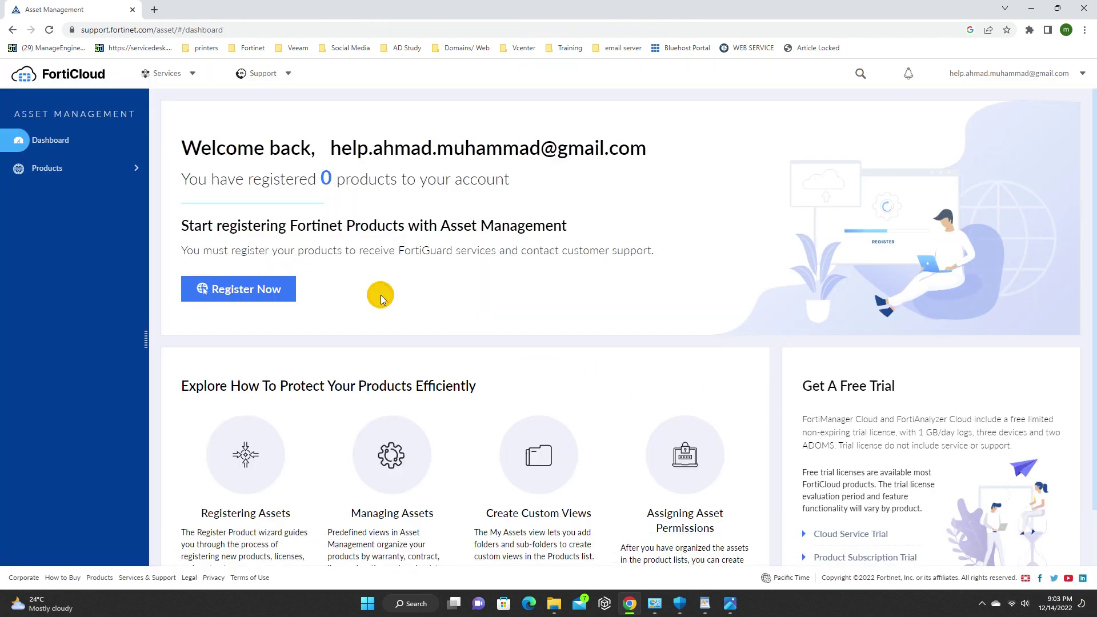
# Open the VM Images download page from FortiCloud support and display the list of available platforms.
pyautogui.click(78, 164)
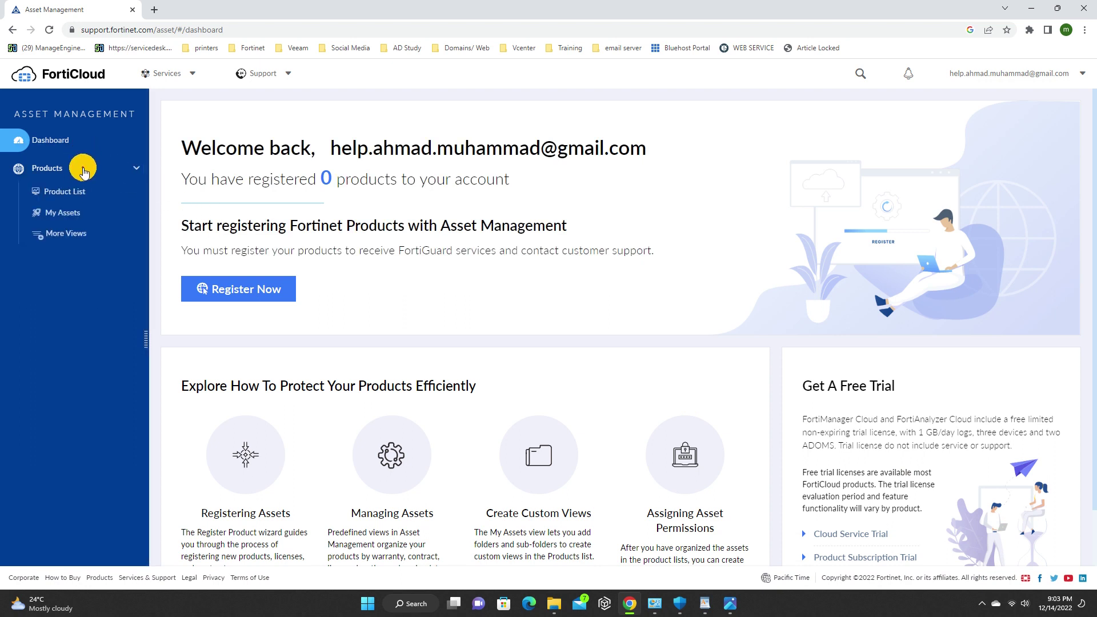
pyautogui.click(177, 80)
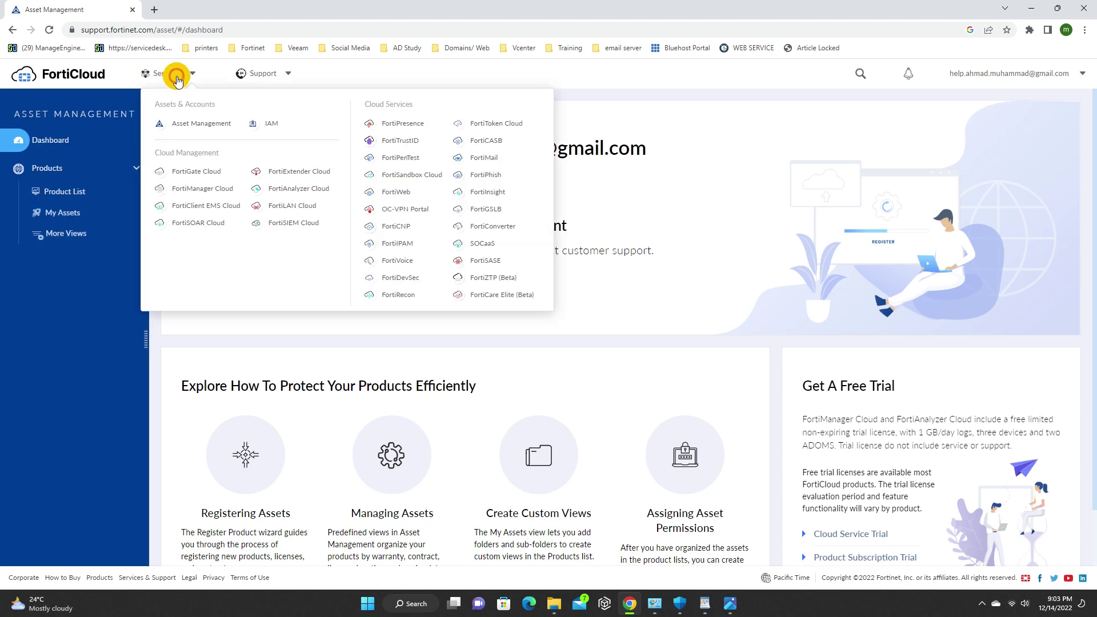
pyautogui.click(210, 124)
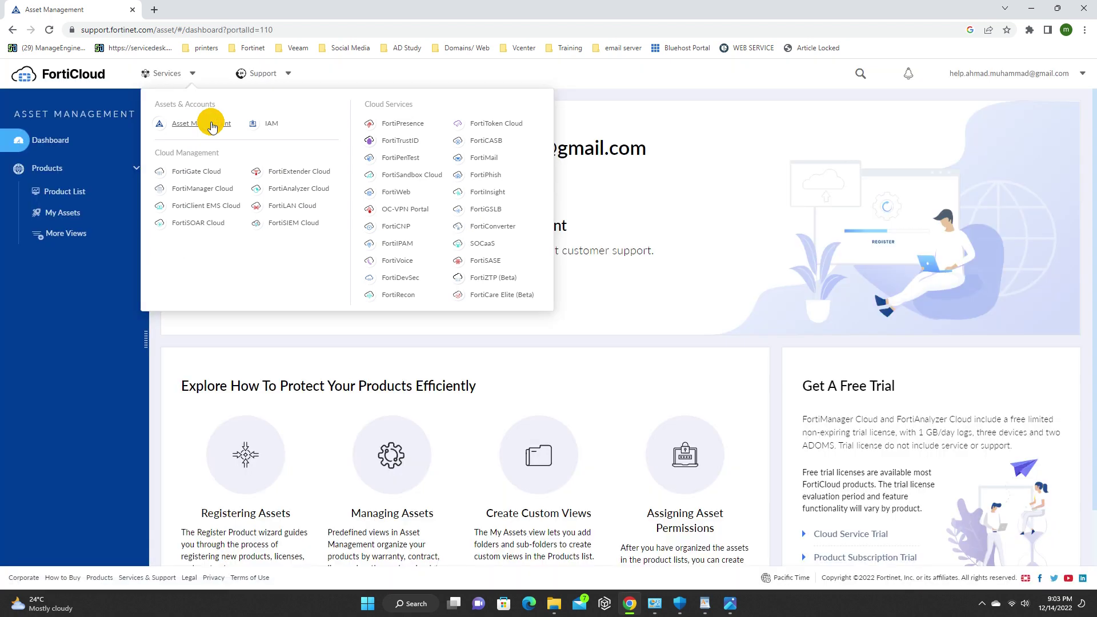
pyautogui.click(288, 75)
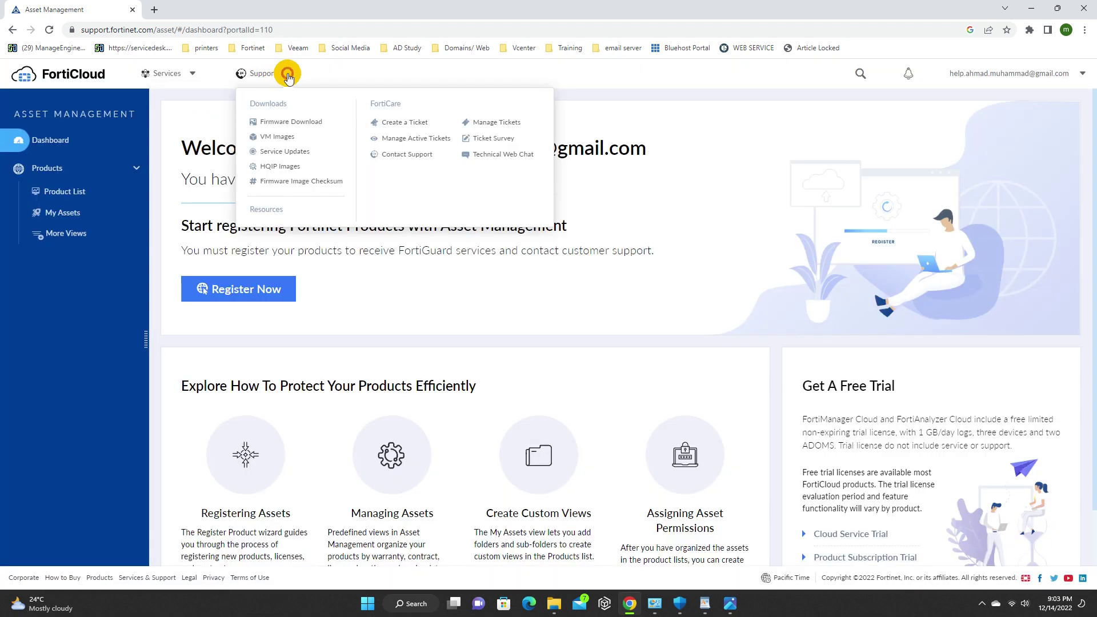
pyautogui.click(275, 138)
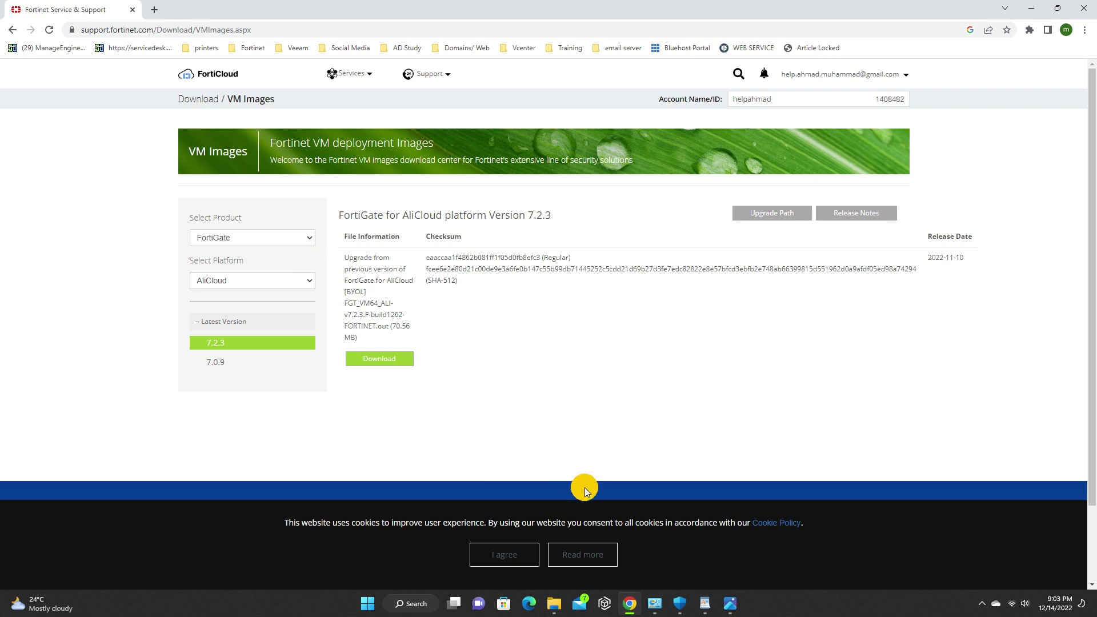
pyautogui.click(277, 281)
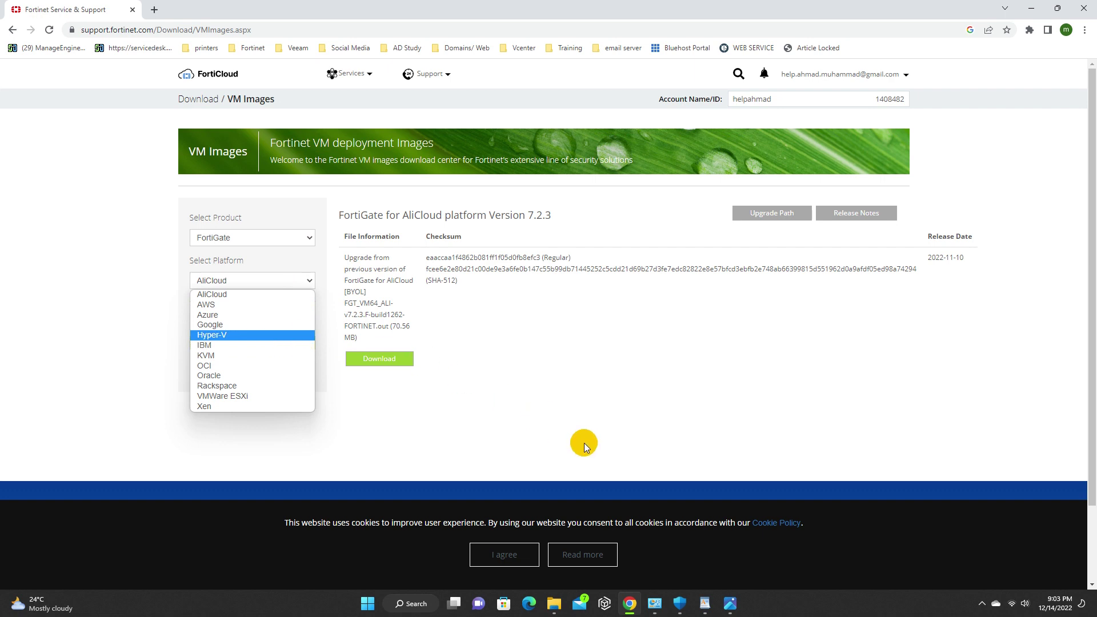
# Switch to WordPad and add the line "Select the plateform Which you want to download" at the end of the document.
pyautogui.click(705, 606)
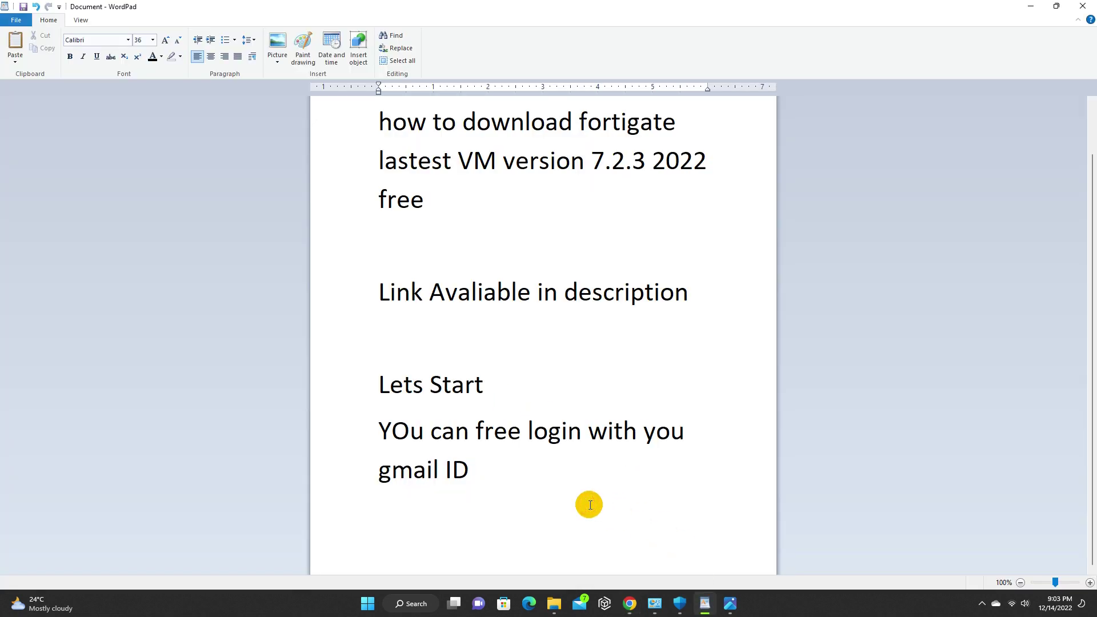
pyautogui.write('Select th')
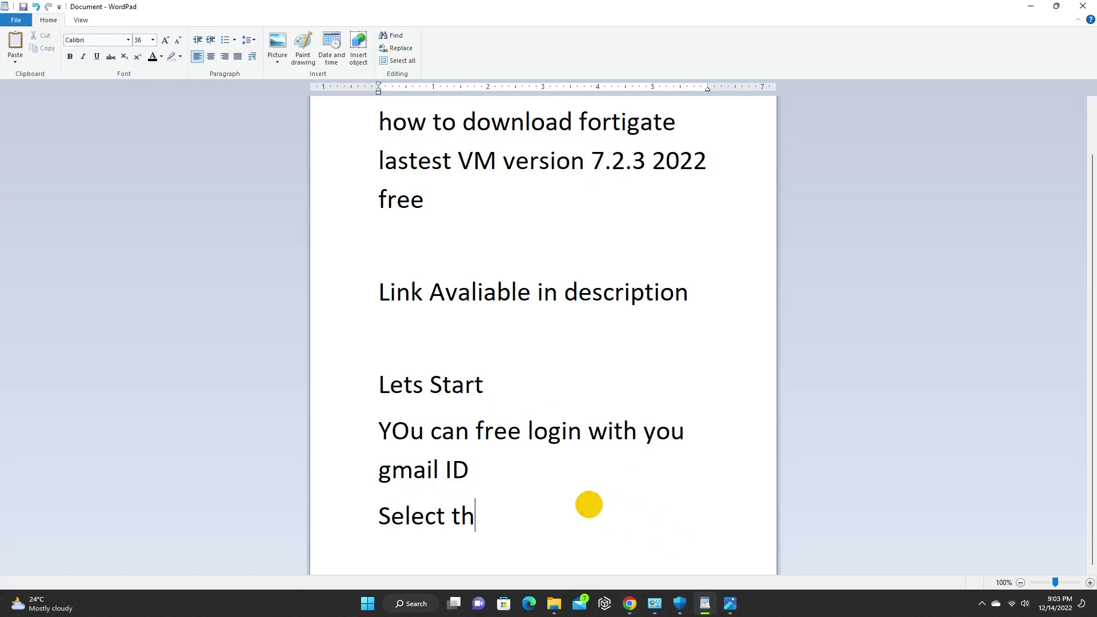
pyautogui.write('e platefo')
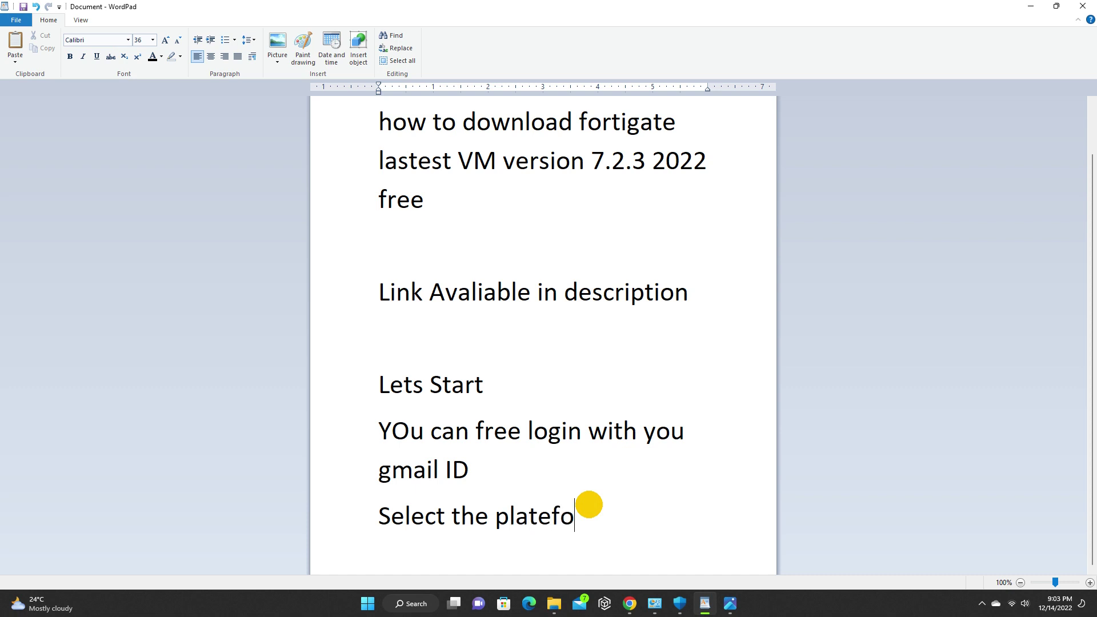
pyautogui.write('rm Which y')
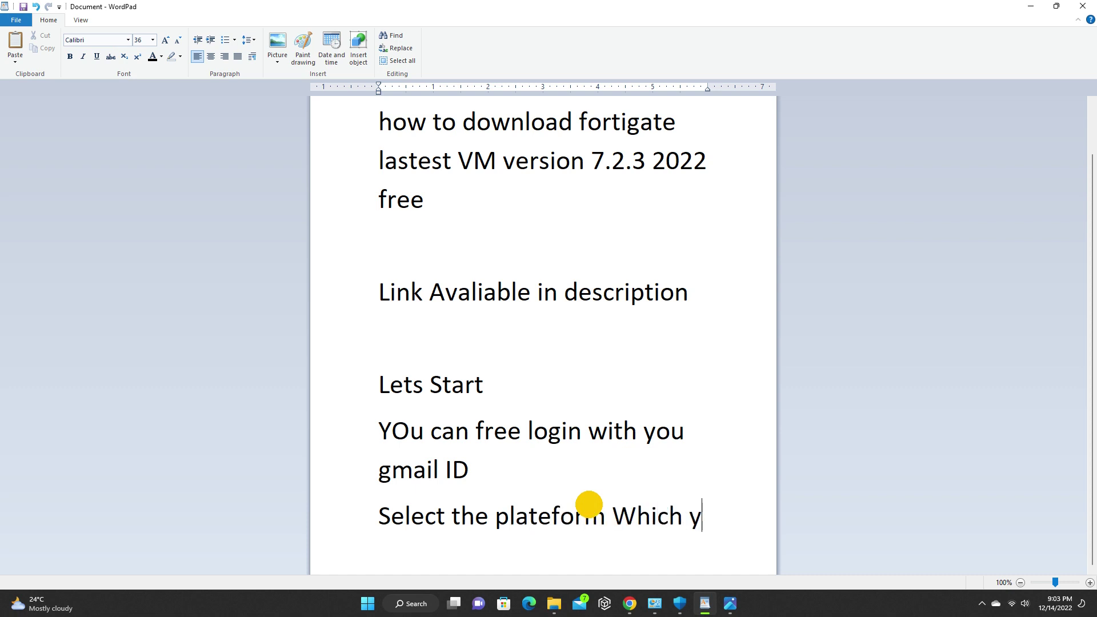
pyautogui.write('ou want to ')
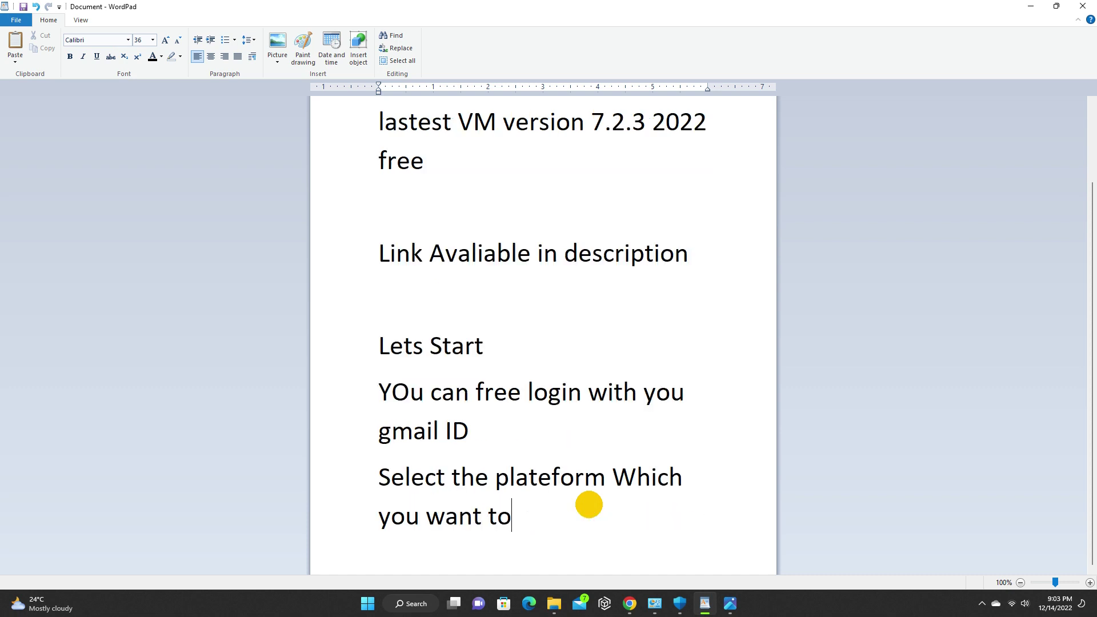
pyautogui.write('download')
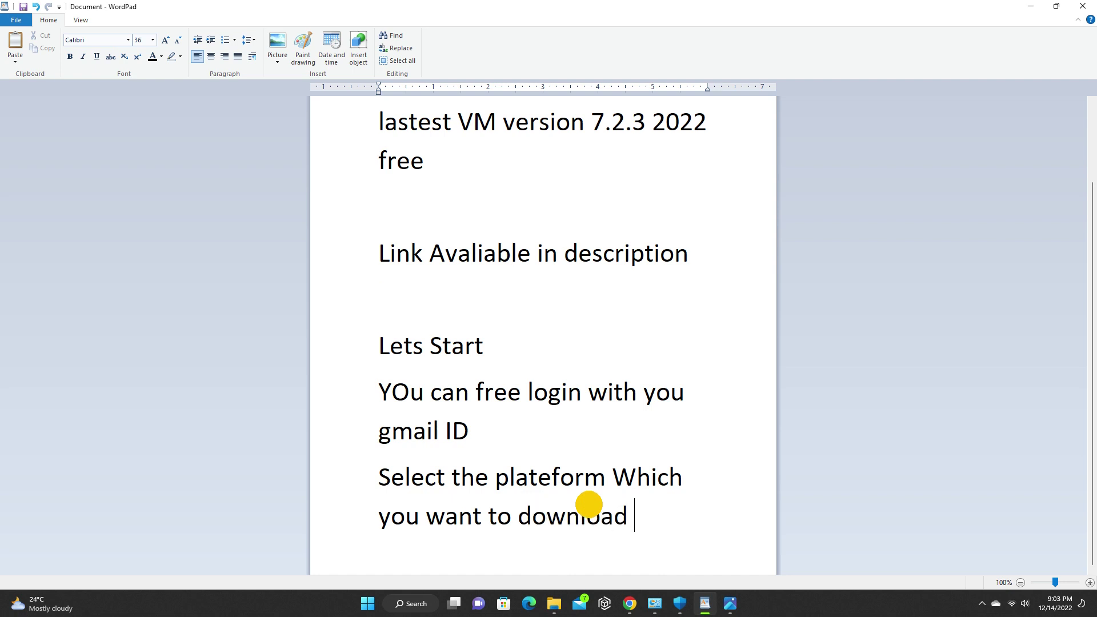
pyautogui.press('BackSpace')
pyautogui.press('BackSpace')
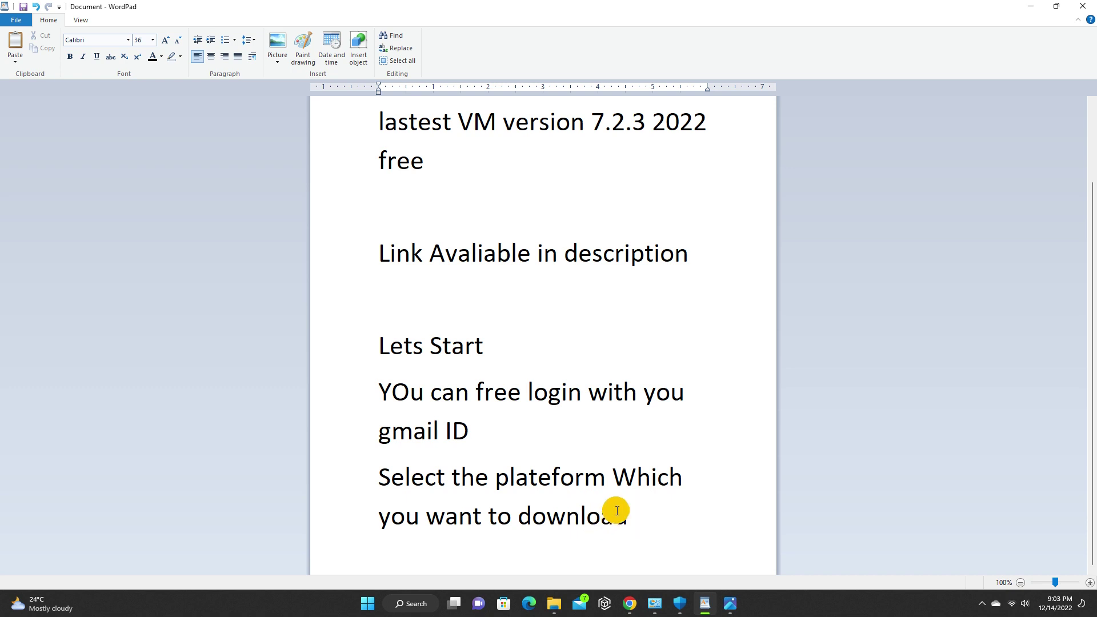
# Return to Chrome and select the VMWare ESXi platform, keeping FortiGate as the product.
pyautogui.click(629, 603)
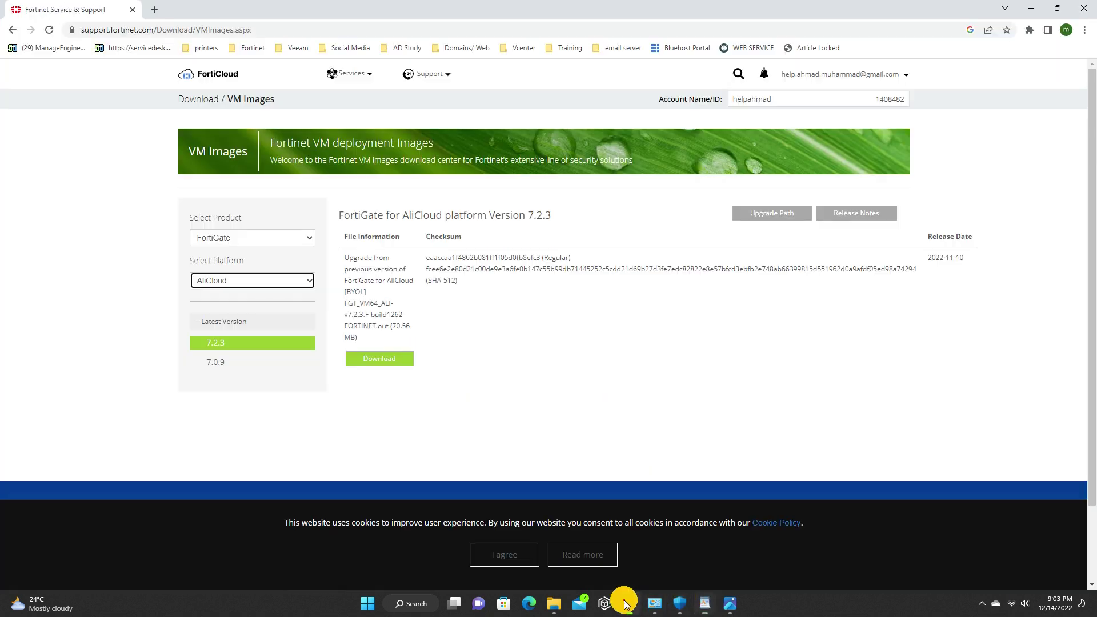
pyautogui.click(249, 238)
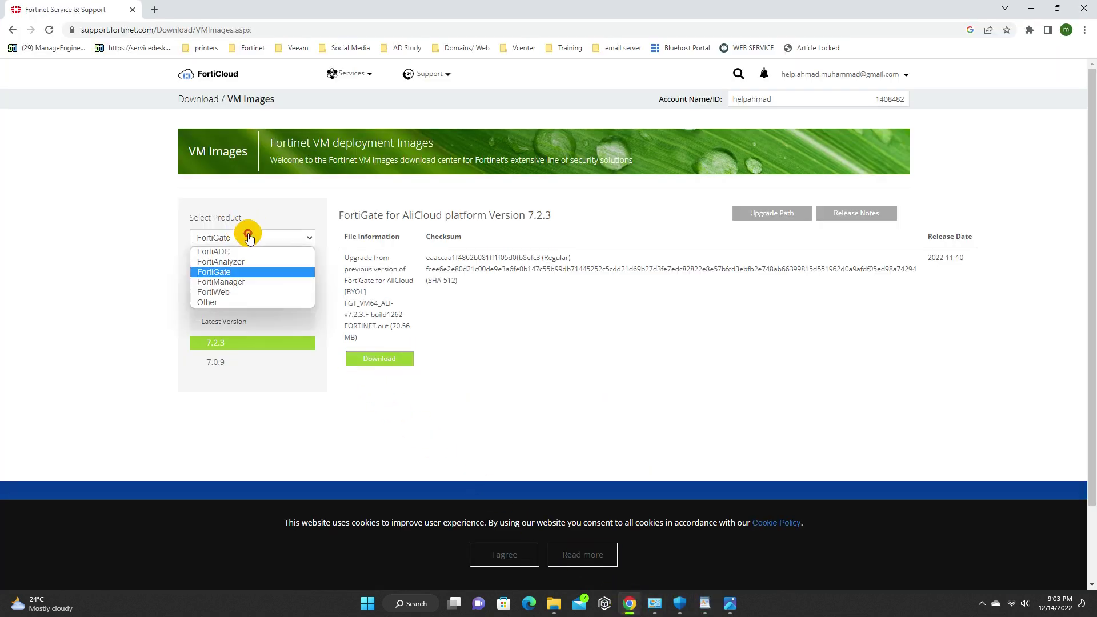
pyautogui.click(151, 266)
pyautogui.click(246, 280)
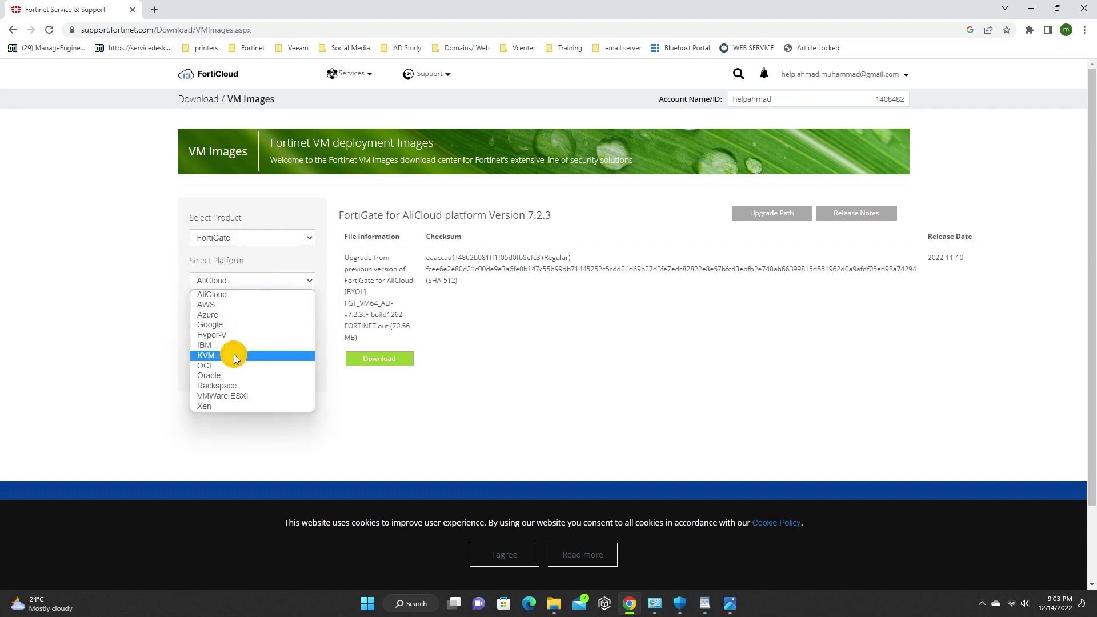
pyautogui.click(235, 395)
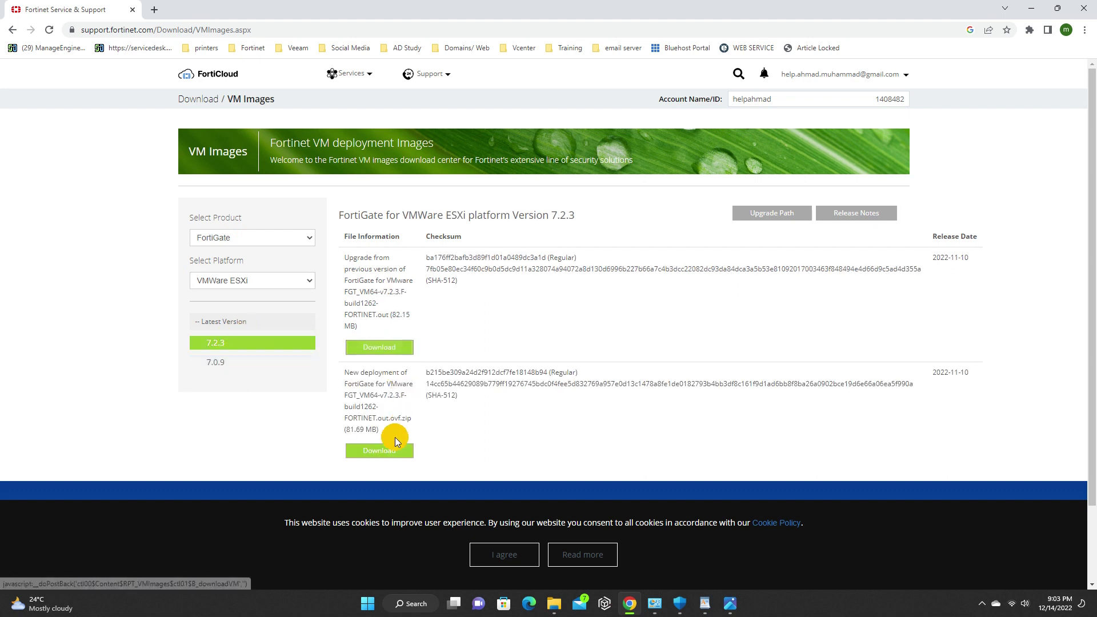
# Download the version 7.2.3 FortiGate upgrade .out file and the new deployment .ovf.zip file for VMware.
pyautogui.click(369, 347)
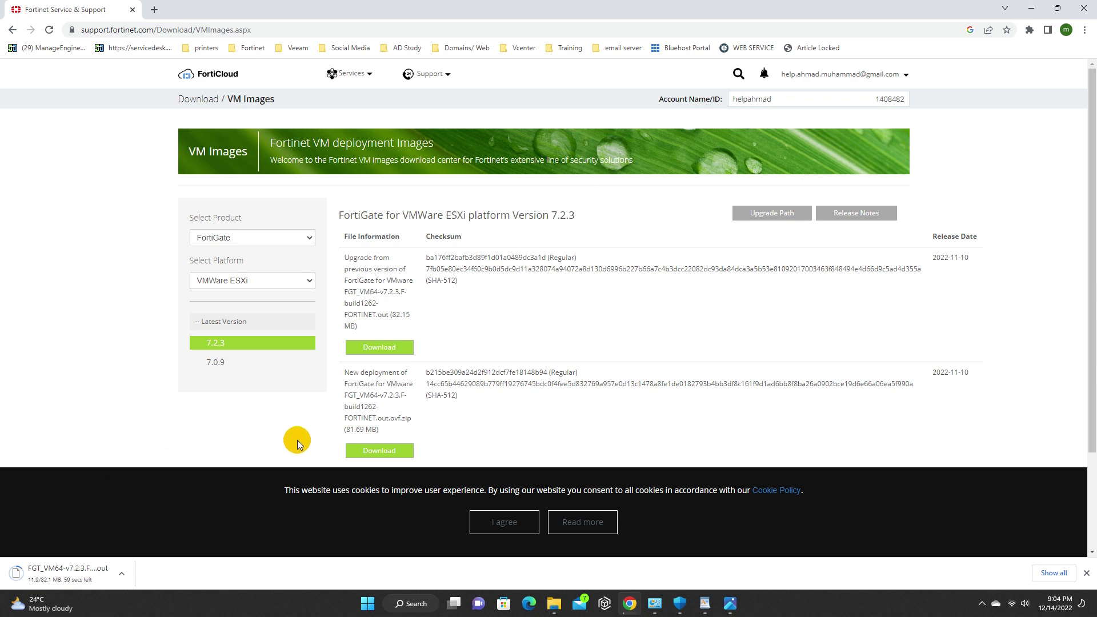
pyautogui.click(351, 446)
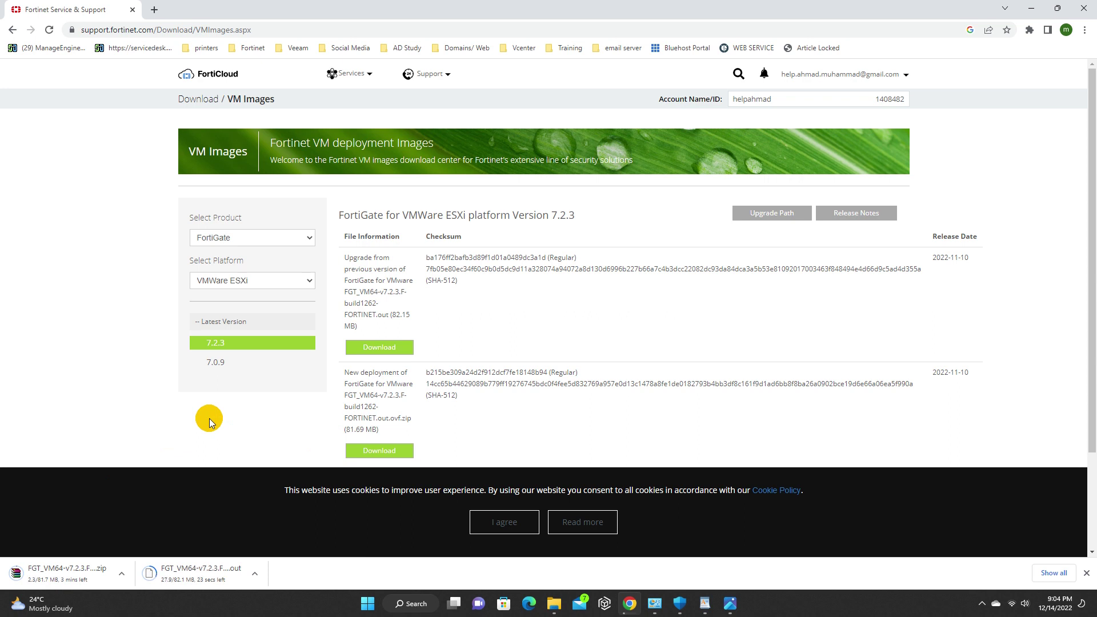
# Cancel the download of the upgrade .out file and accept the website's cookie notice.
pyautogui.click(258, 569)
pyautogui.click(263, 552)
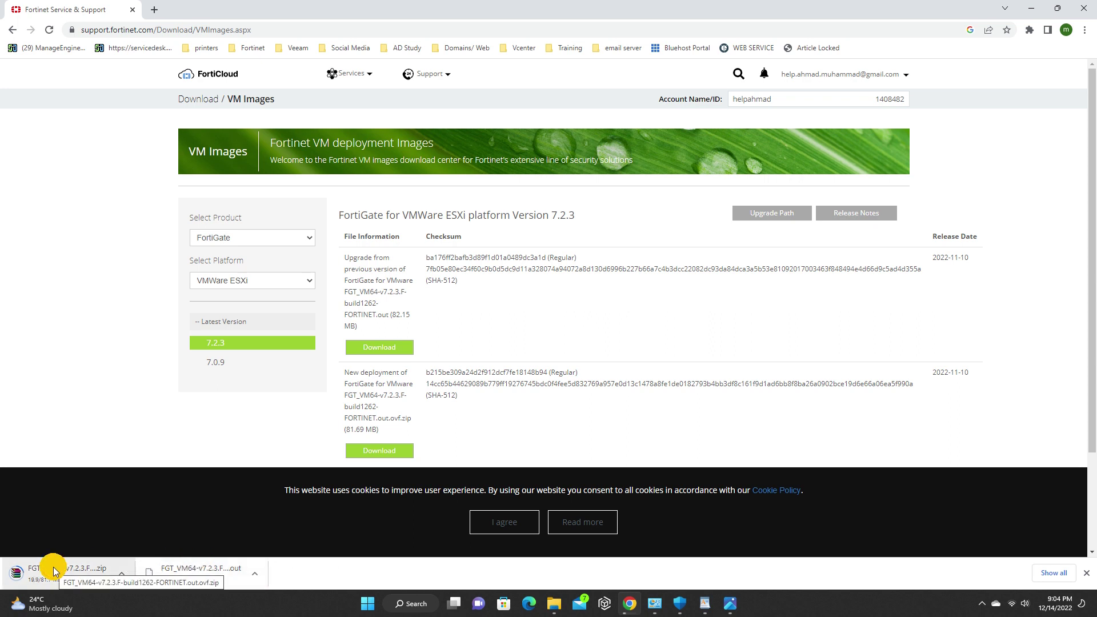
pyautogui.click(475, 526)
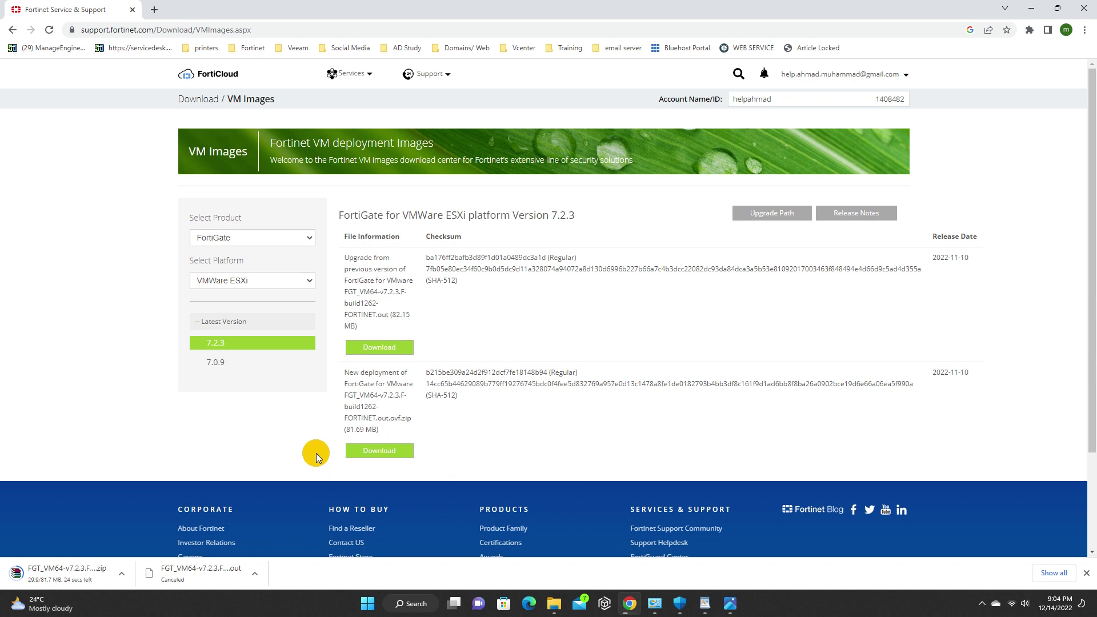
# Check the available platforms, then set the product to Other and open the page for other firmware images.
pyautogui.click(272, 280)
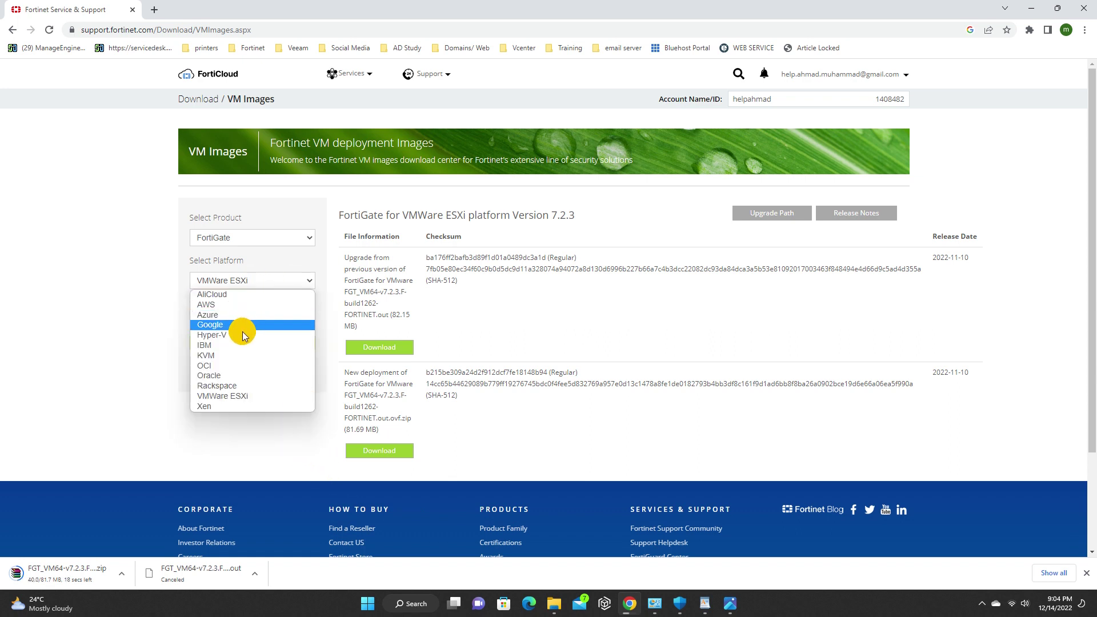
pyautogui.click(241, 244)
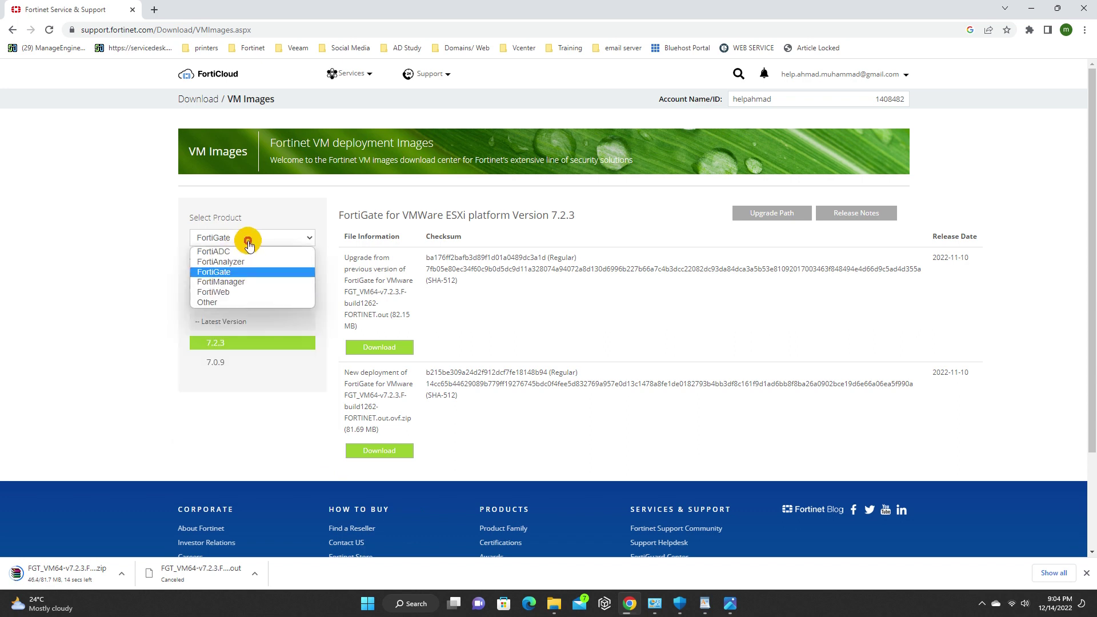
pyautogui.click(220, 303)
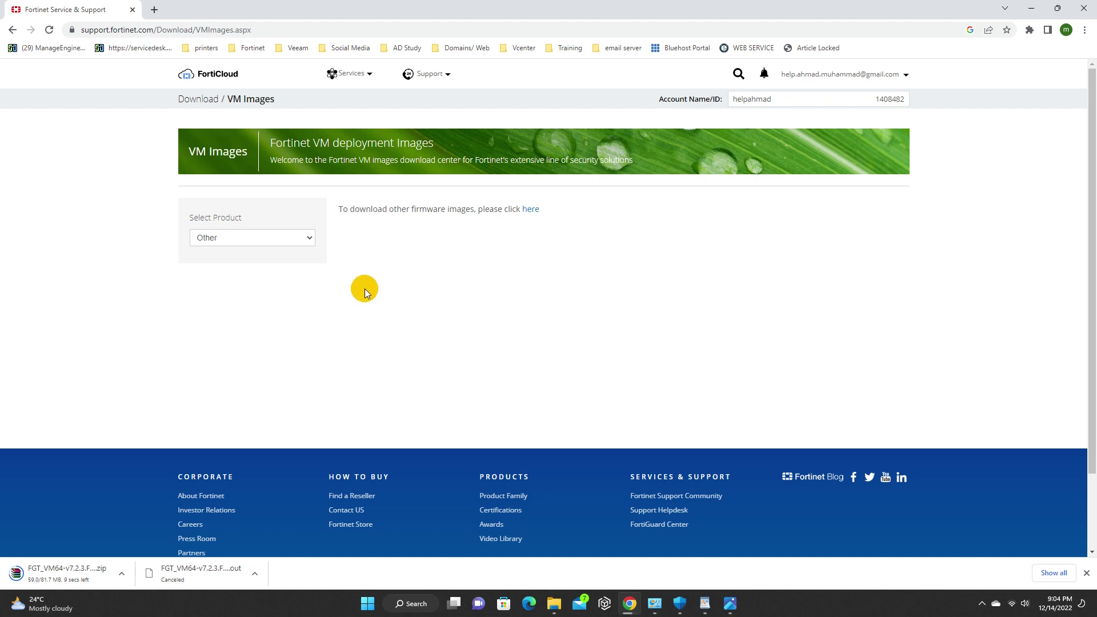
pyautogui.click(530, 213)
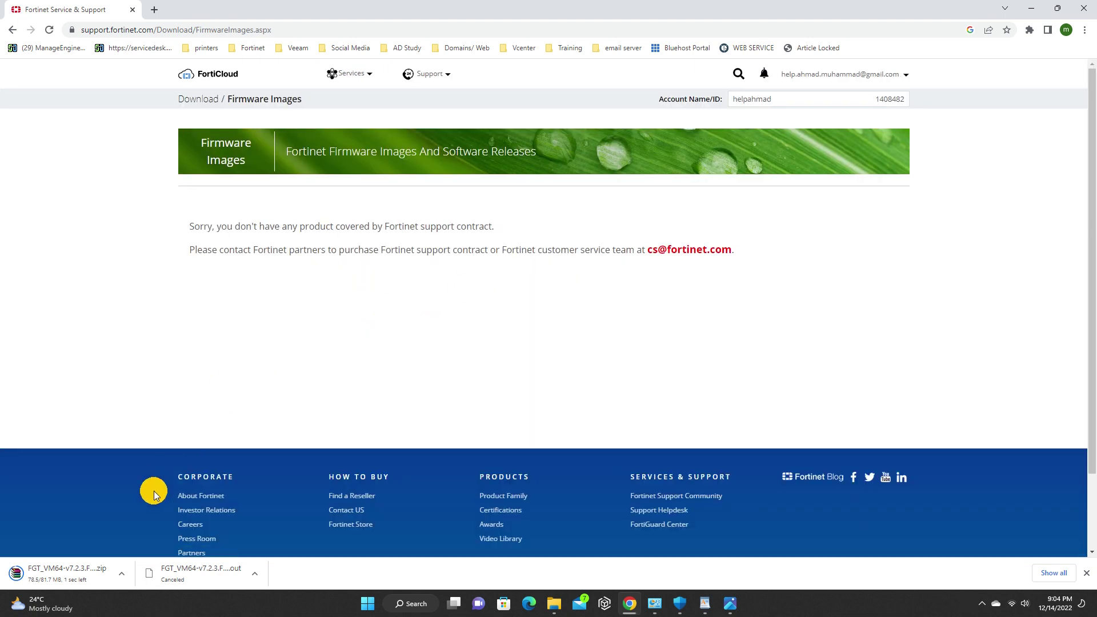
# Open the downloaded .ovf.zip archive and review the ESXi compatibility of FortiGate-VM64.ovf and FortiGate-VM64.hw13.ovf in readme.txt.
pyautogui.click(70, 574)
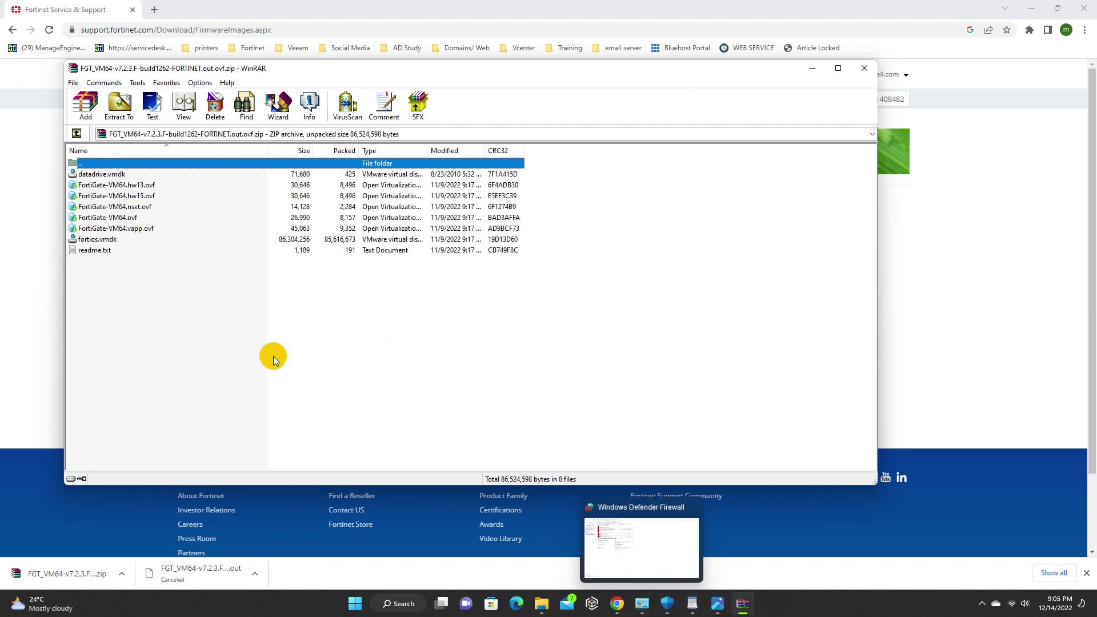
pyautogui.doubleClick(93, 250)
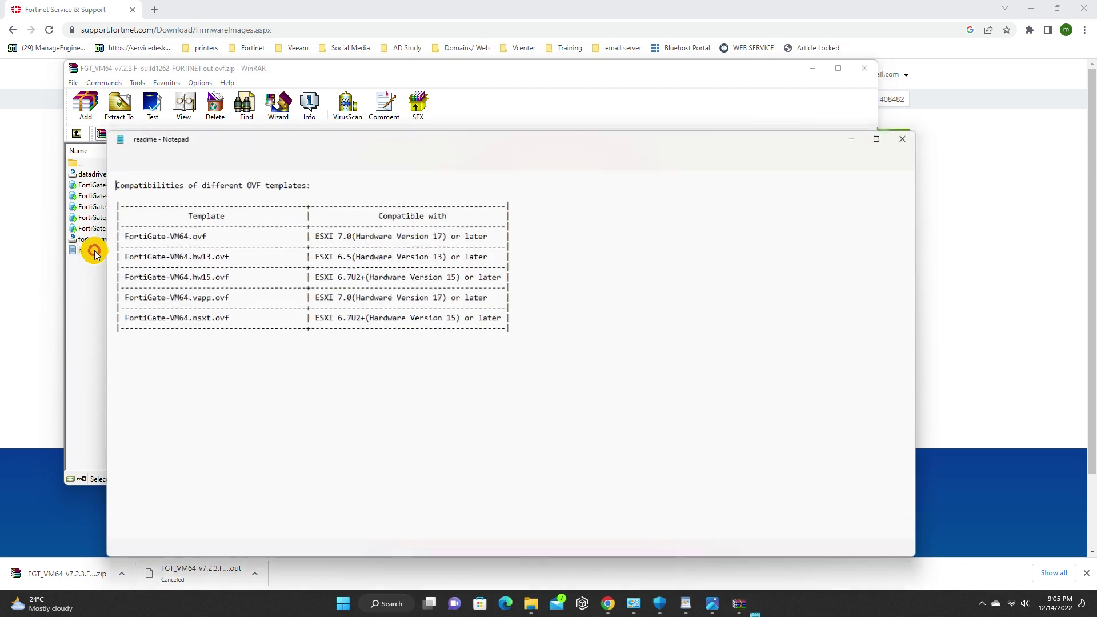
pyautogui.moveTo(127, 235); pyautogui.dragTo(490, 233)
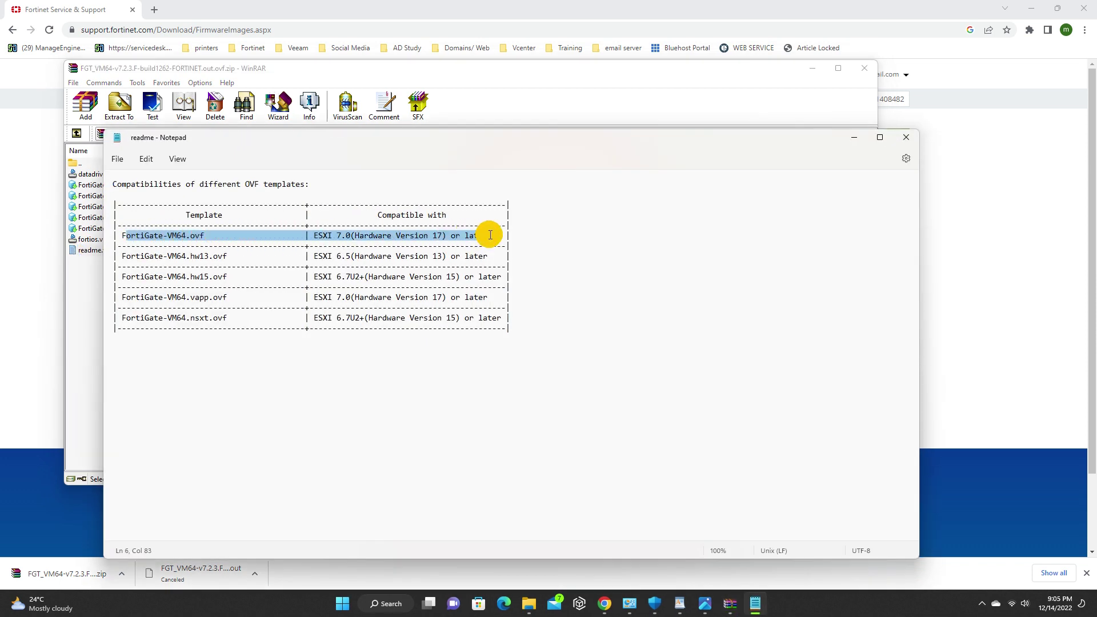
pyautogui.click(128, 257)
pyautogui.moveTo(128, 256); pyautogui.dragTo(497, 256)
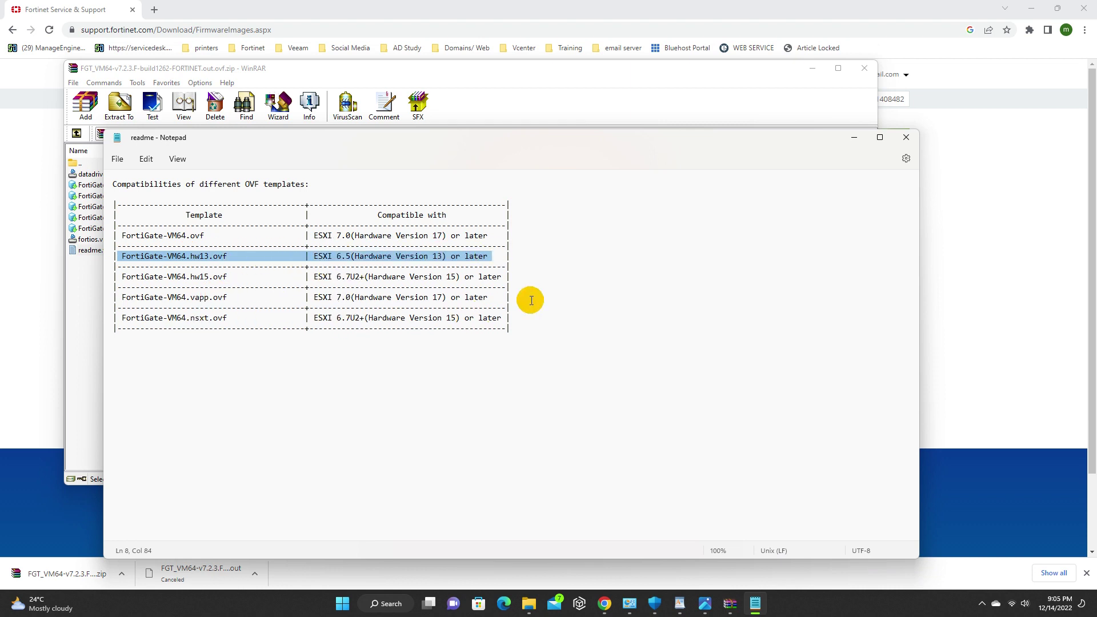
pyautogui.click(854, 137)
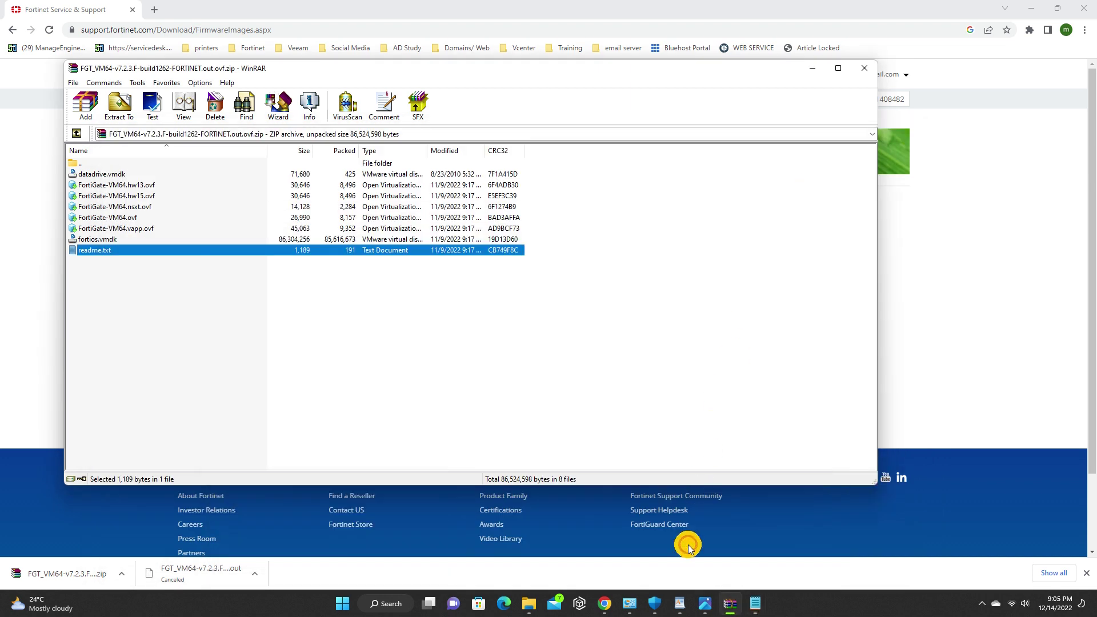
# Switch to WordPad and add the line "Select your VMware version and import this Image" at the end, set off by a blank line.
pyautogui.click(678, 606)
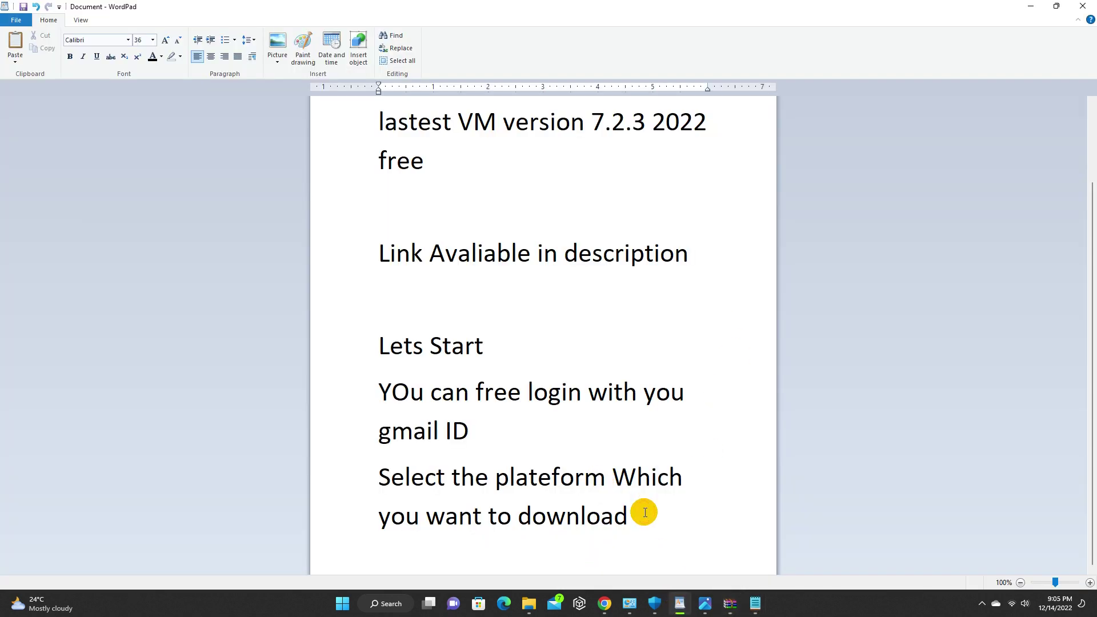
pyautogui.press('Return')
pyautogui.press('Return')
pyautogui.press('Return')
pyautogui.press('Return')
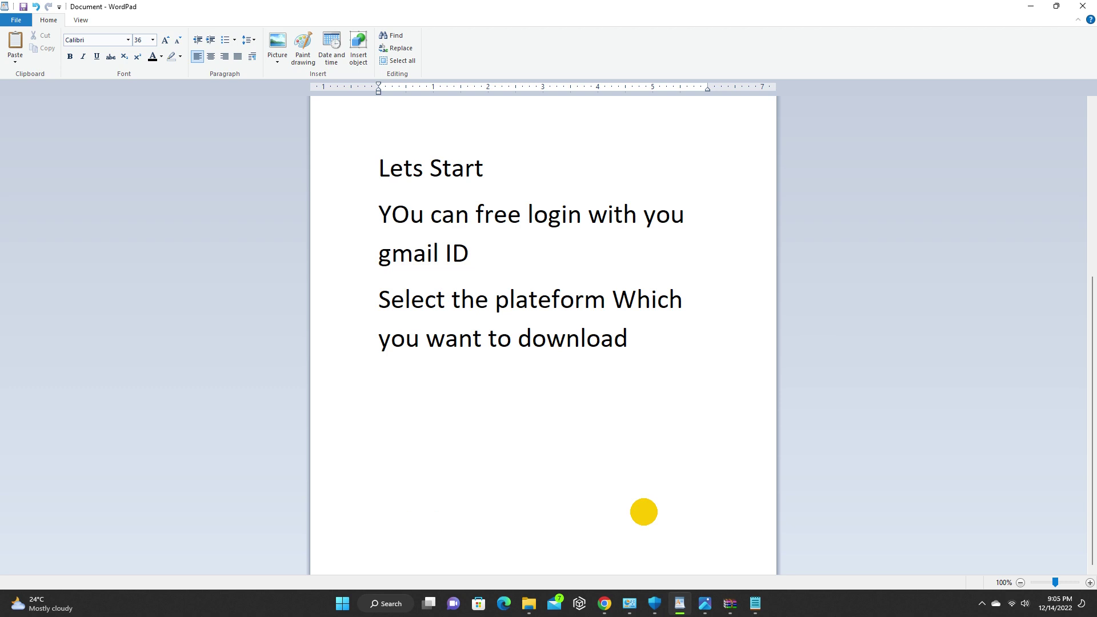
pyautogui.write('Select your ')
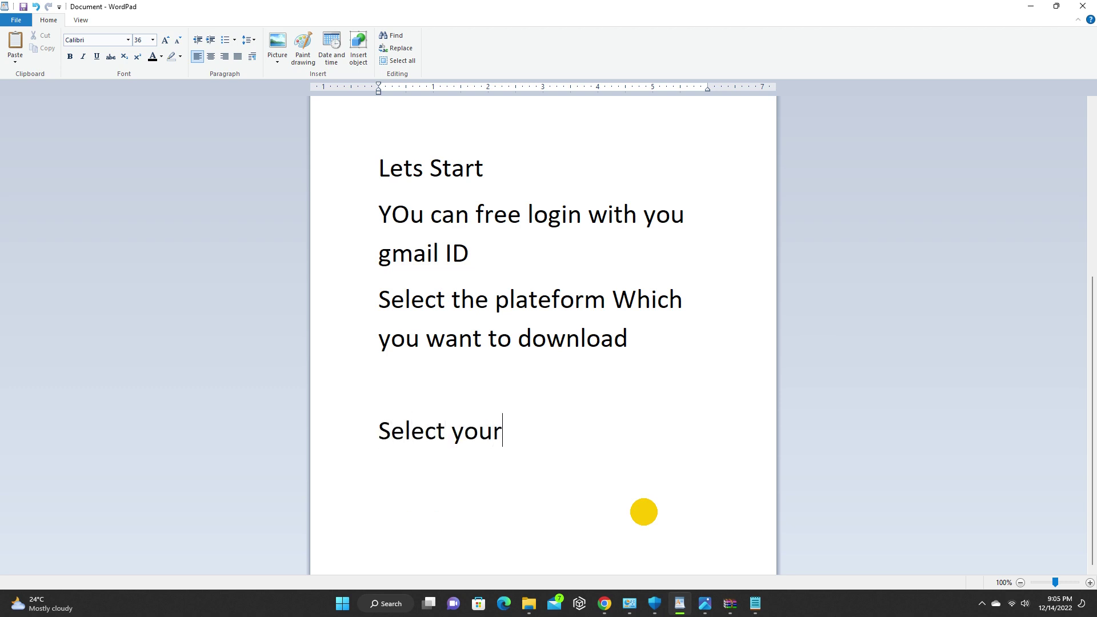
pyautogui.write('VMware')
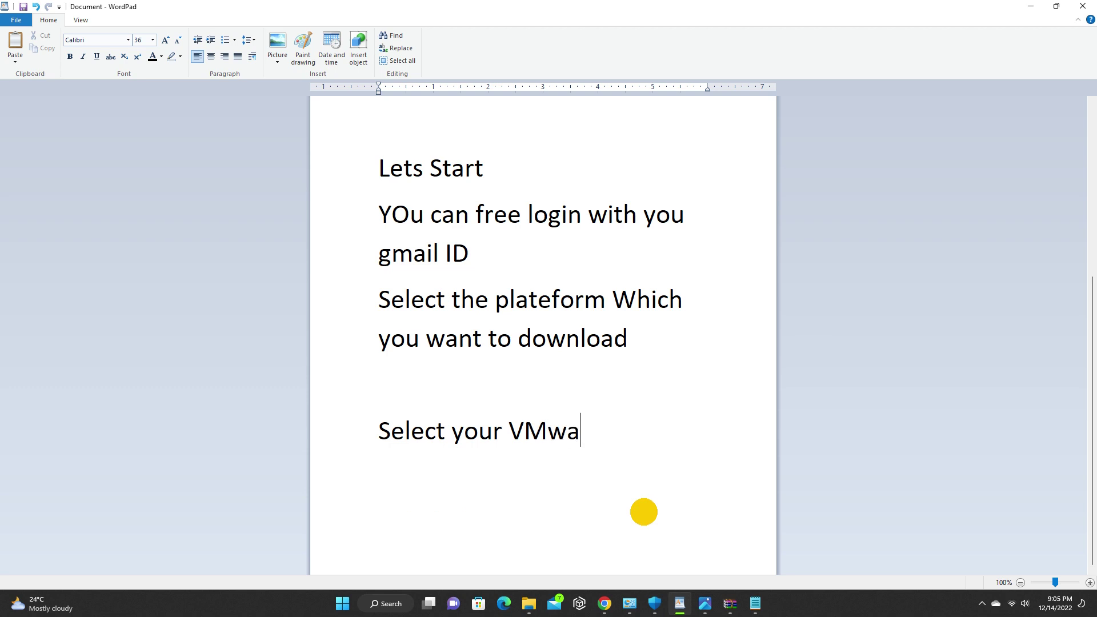
pyautogui.write('n a')
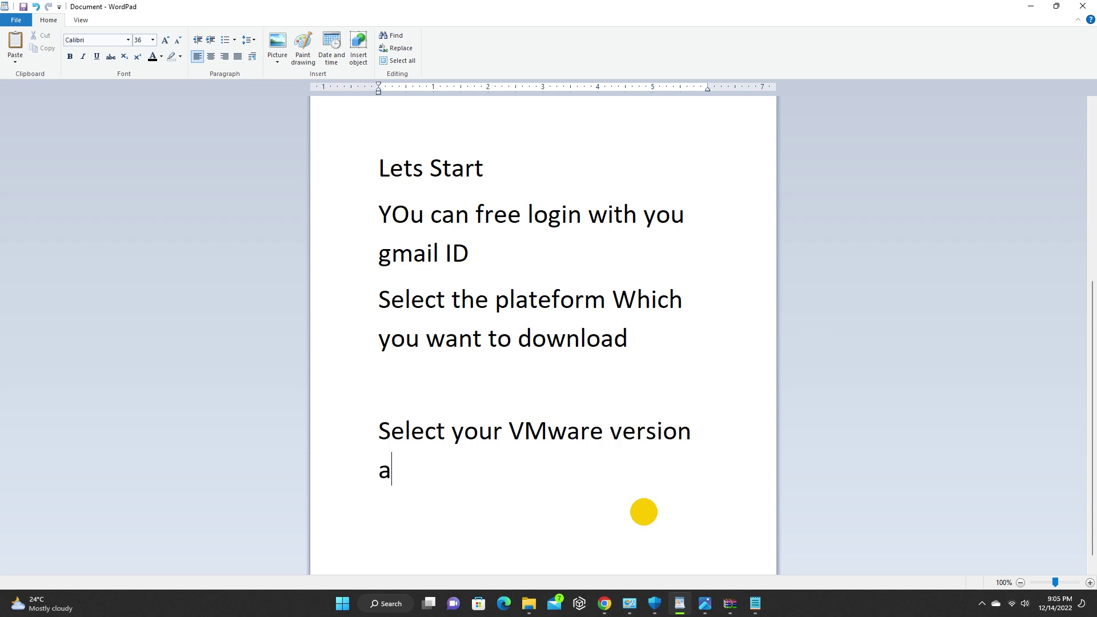
pyautogui.write('nd impo')
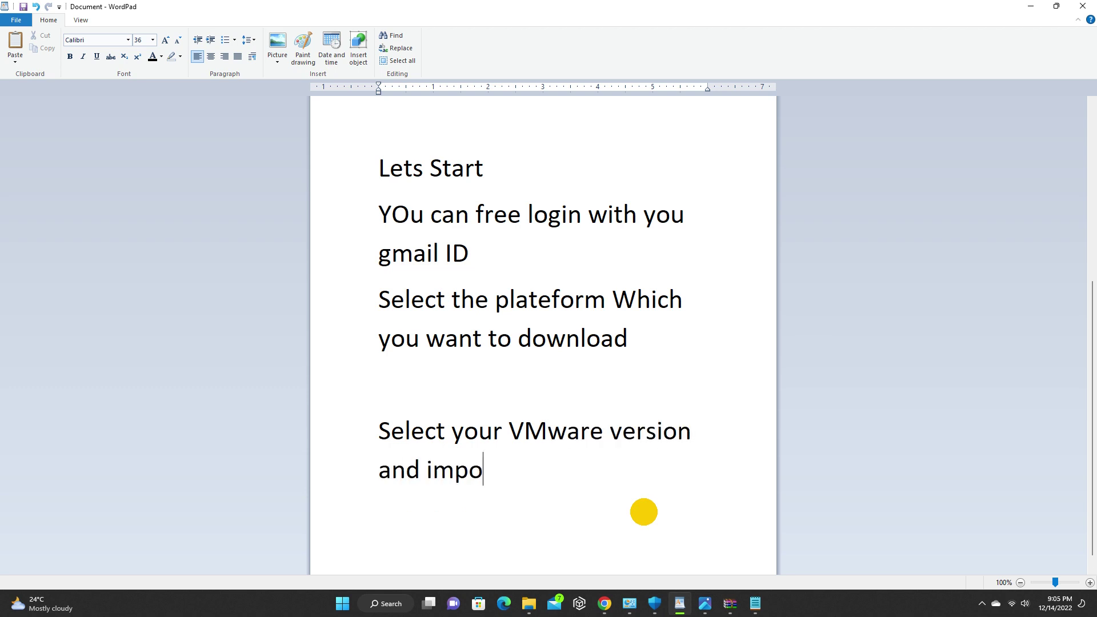
pyautogui.write('rt this ')
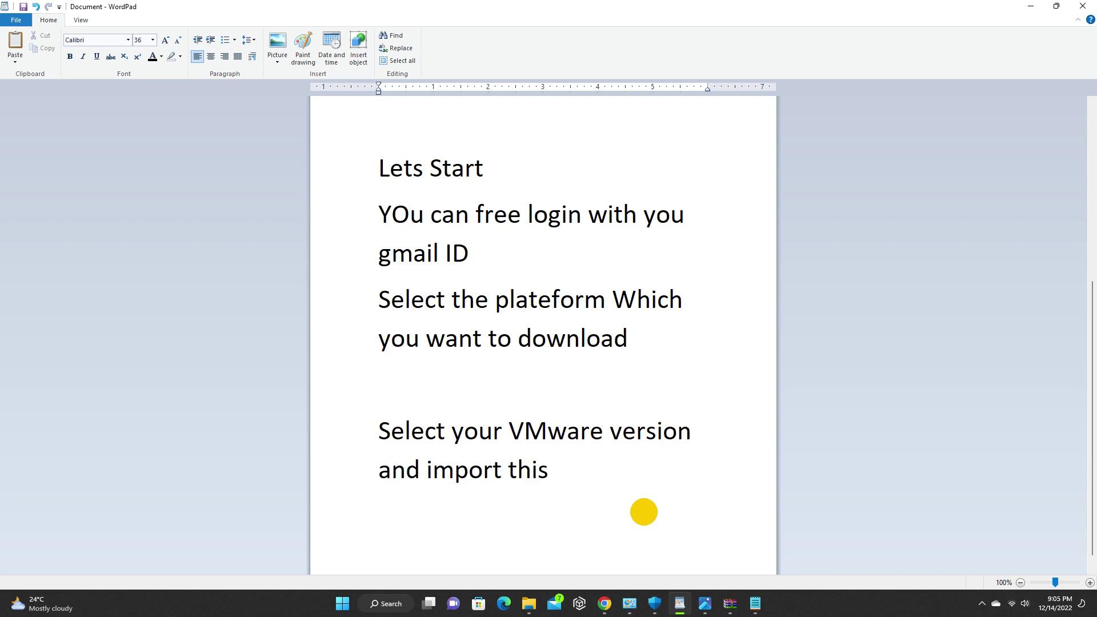
pyautogui.write('Image')
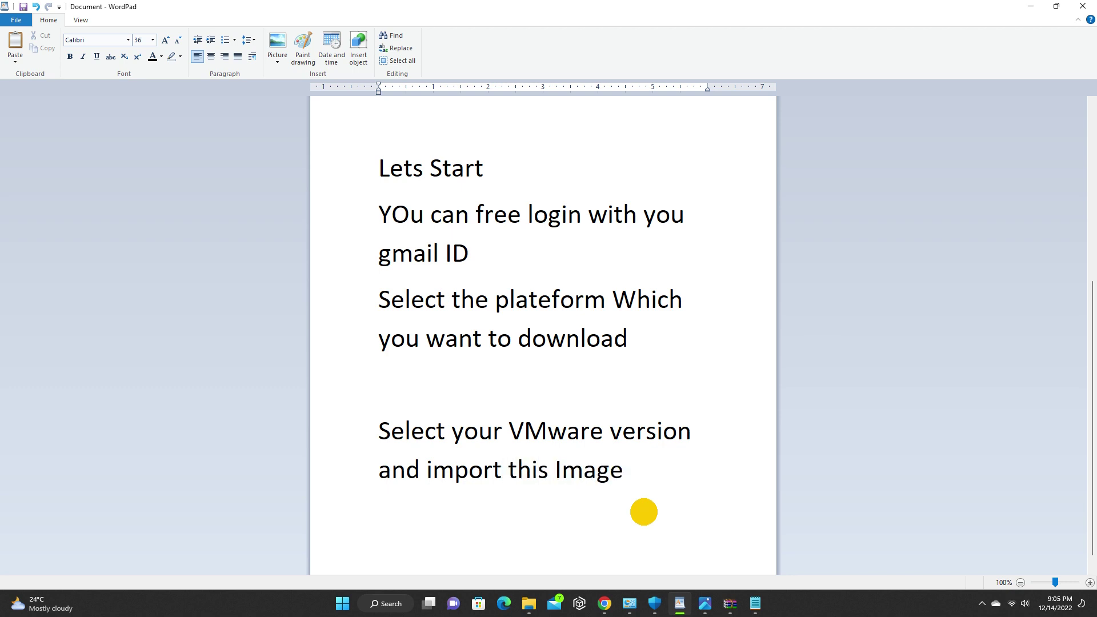
pyautogui.press('Return')
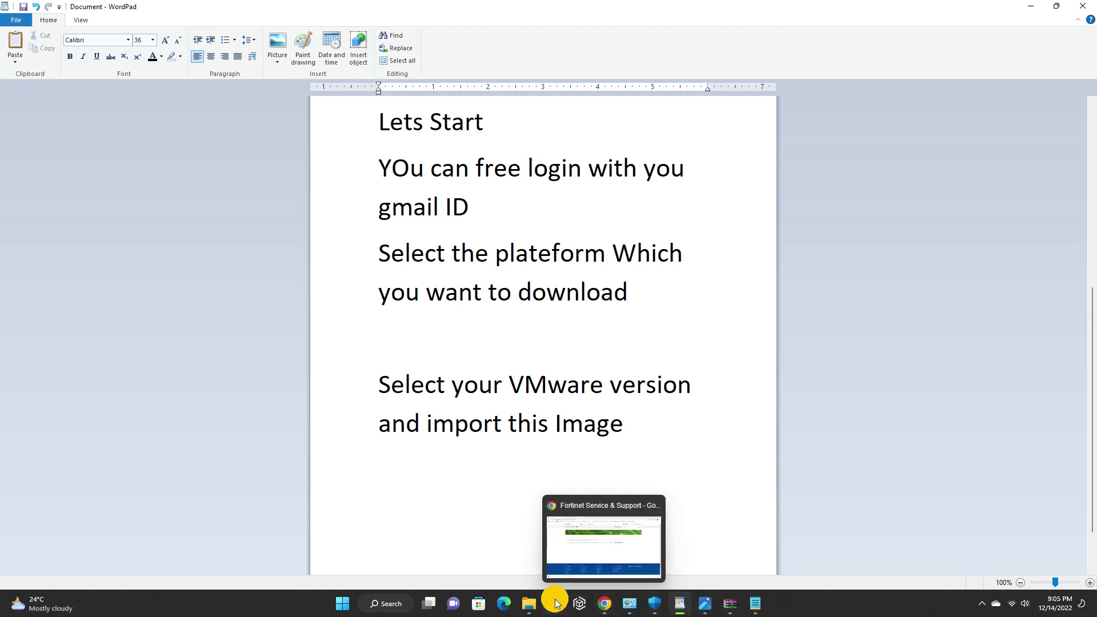
# Switch to the archive in WinRAR, point out FortiGate-VM64.ovf as the file to import, and return to the WordPad notes.
pyautogui.click(532, 606)
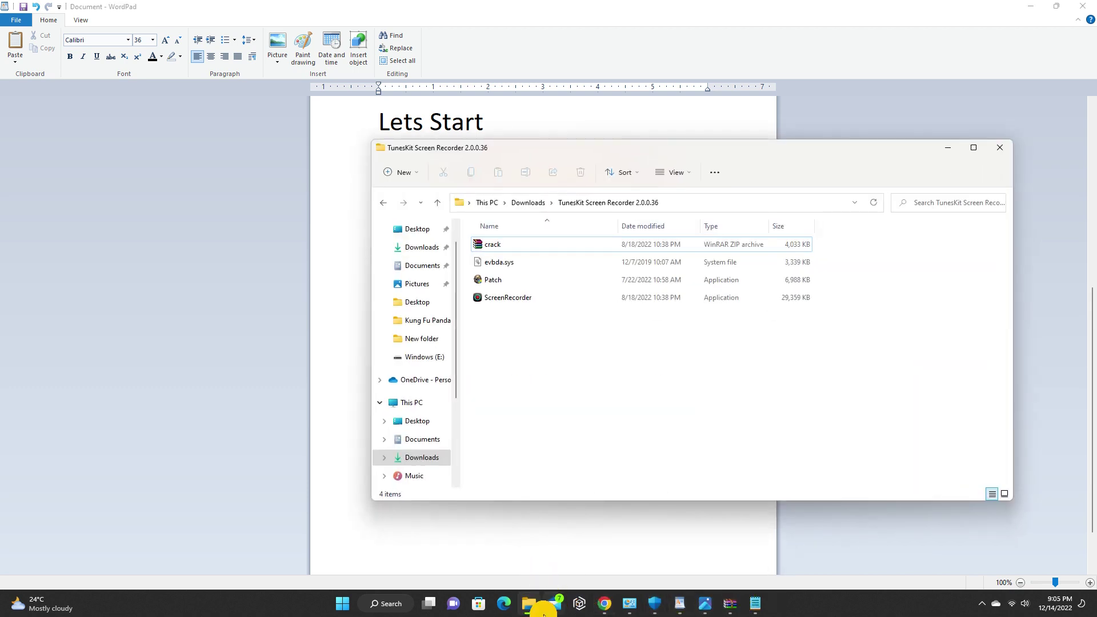
pyautogui.click(670, 609)
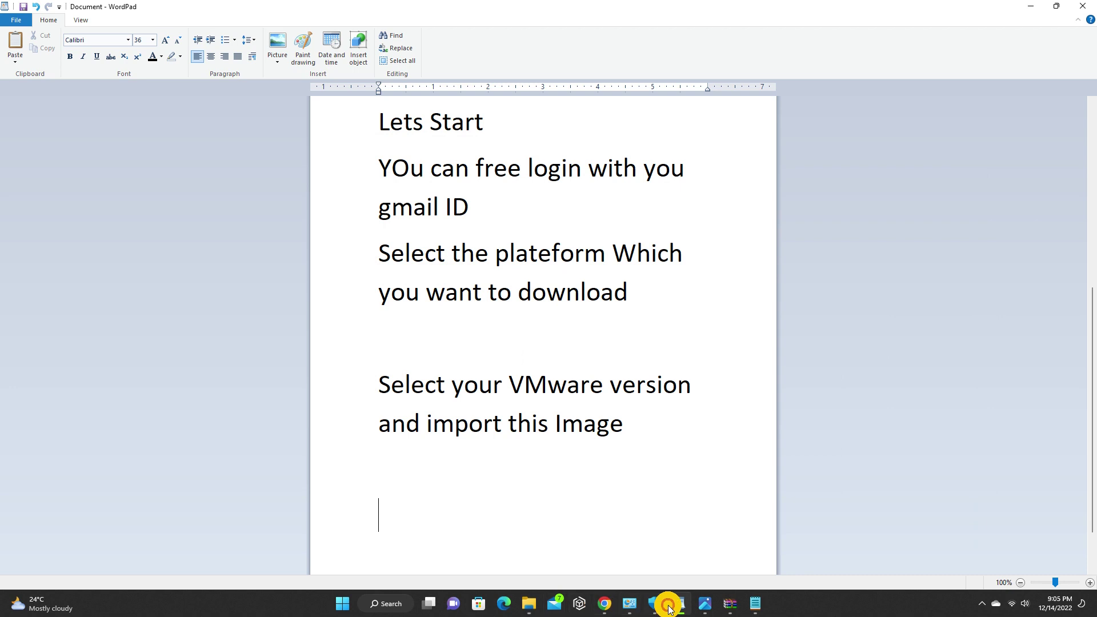
pyautogui.click(726, 605)
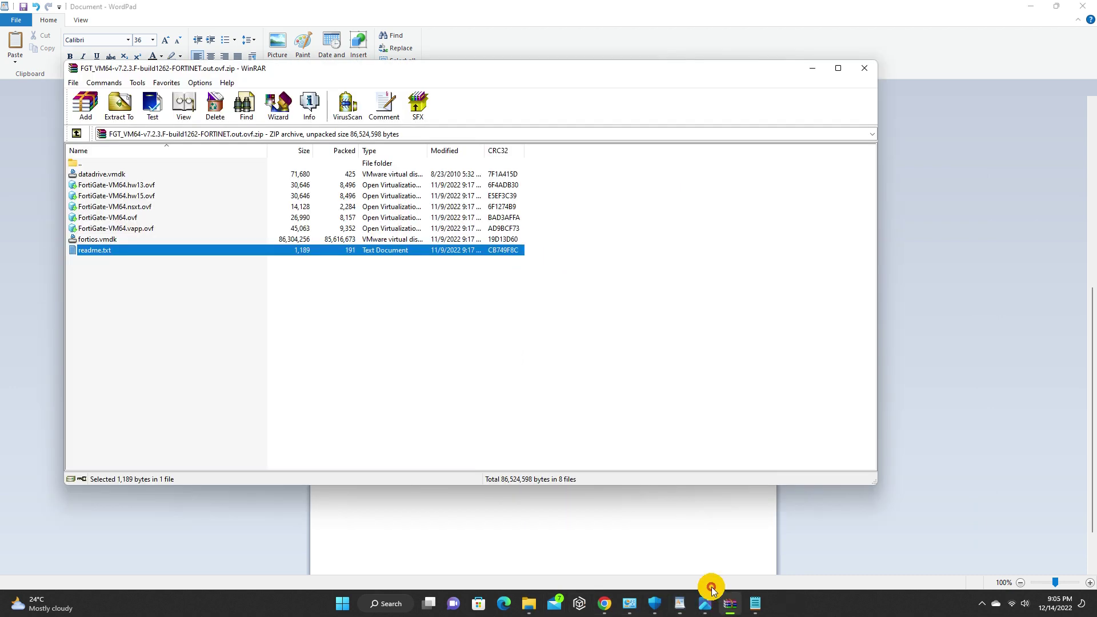
pyautogui.click(118, 220)
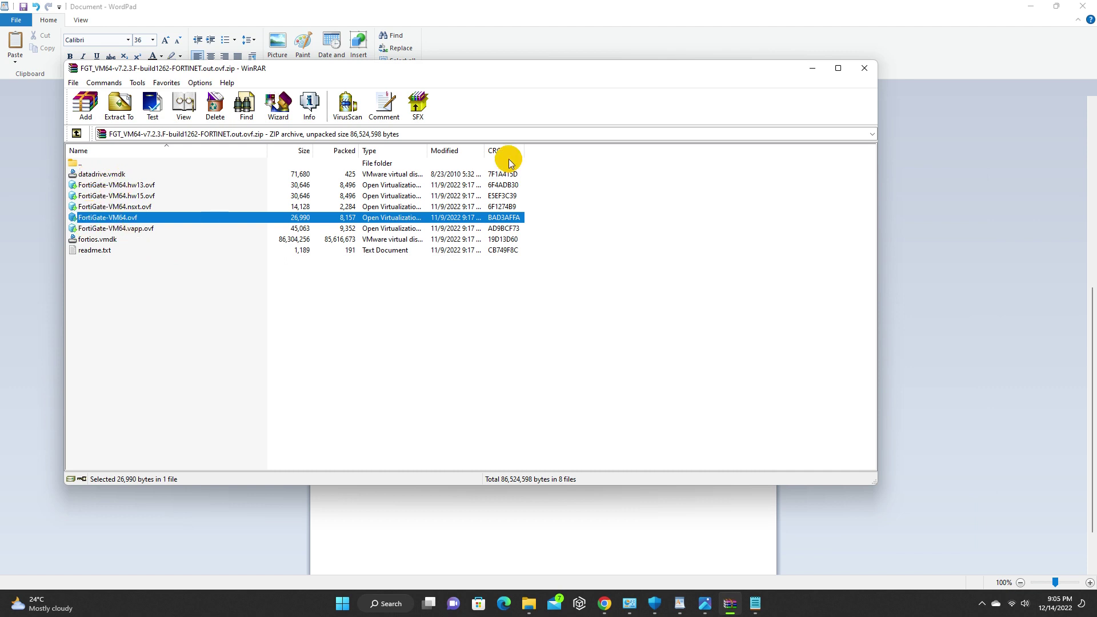
pyautogui.click(807, 69)
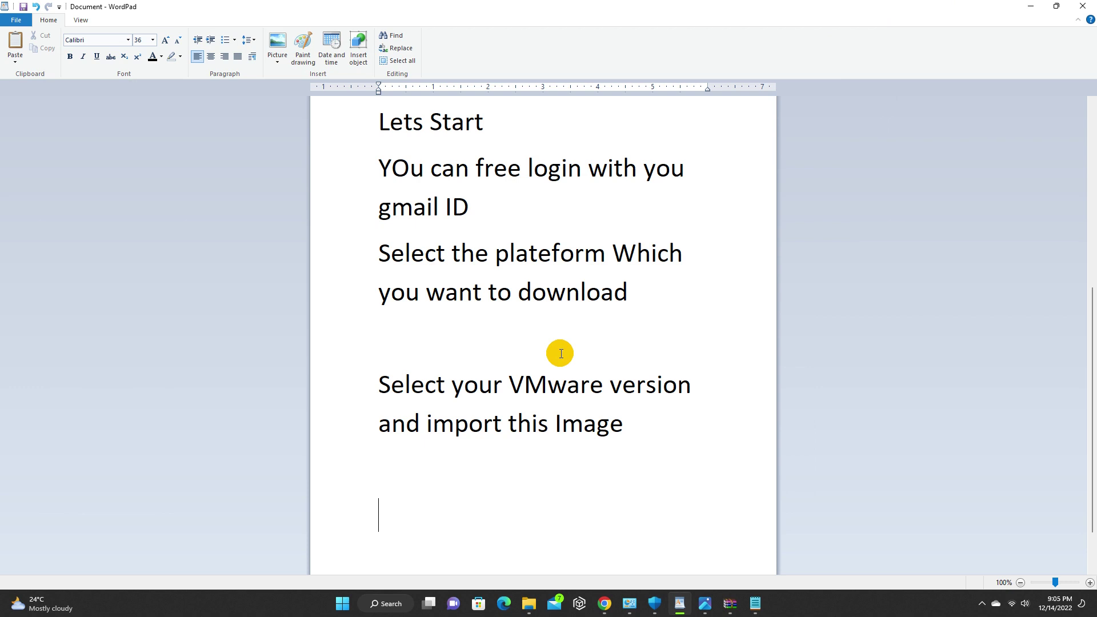
# Add the line "Next video I will show you how to installed and basic configure this Fortinet", followed by a blank line.
pyautogui.write('Next video I')
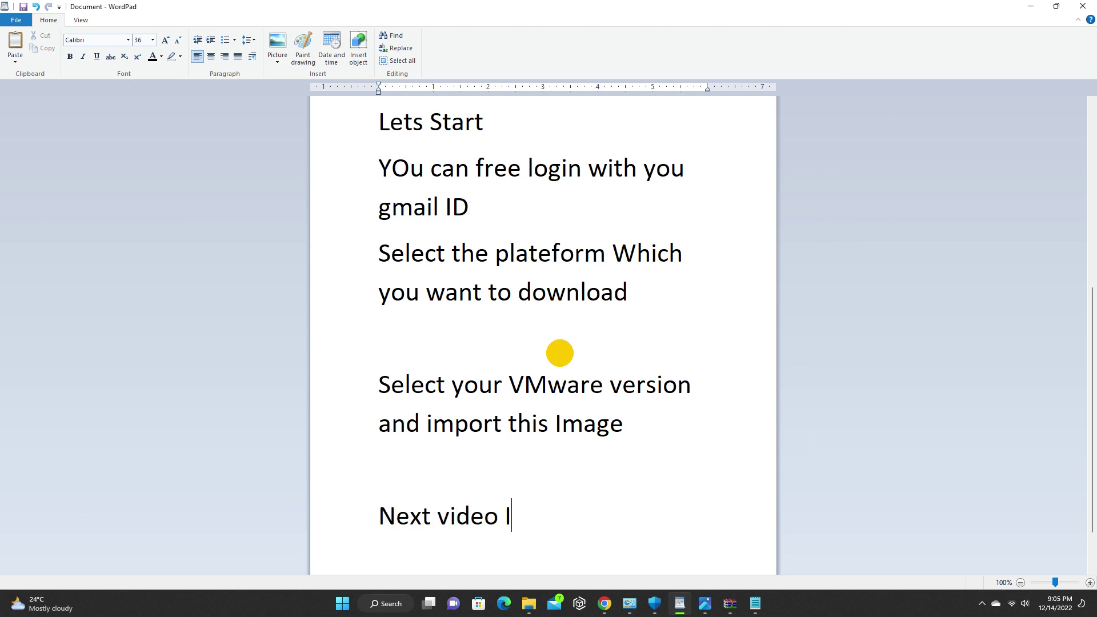
pyautogui.write(' will show')
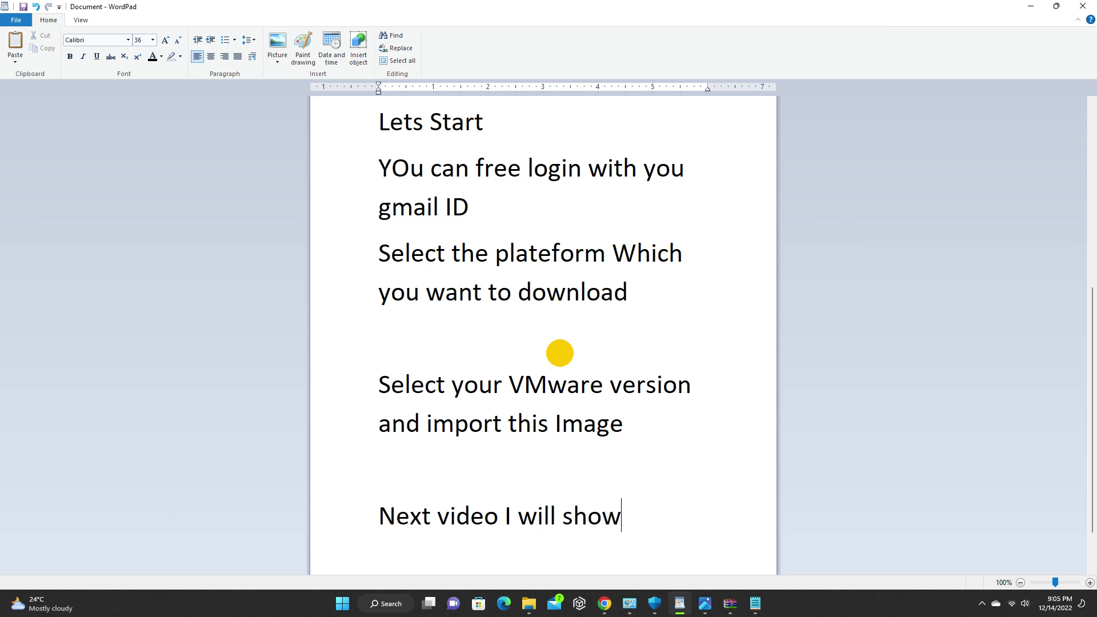
pyautogui.write(' you how to')
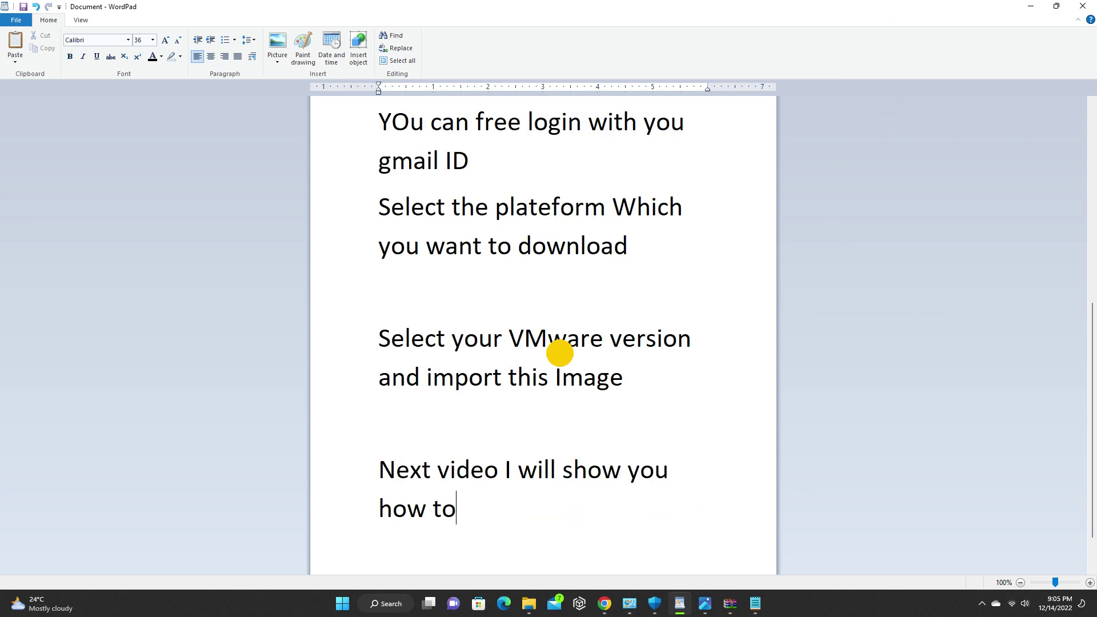
pyautogui.write(' installed and')
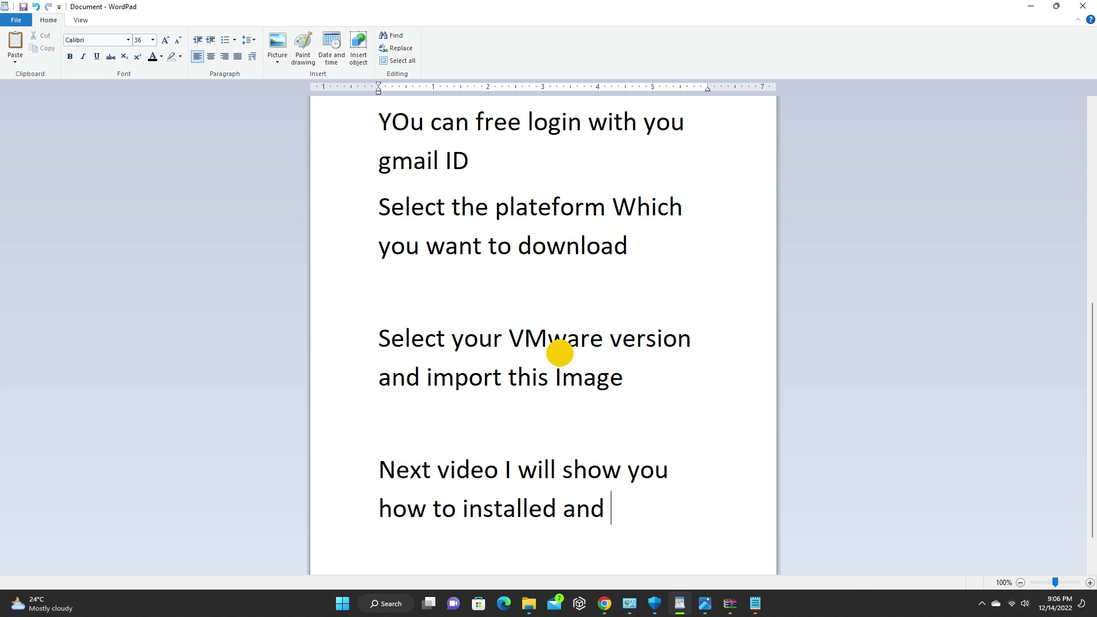
pyautogui.write(' basic c')
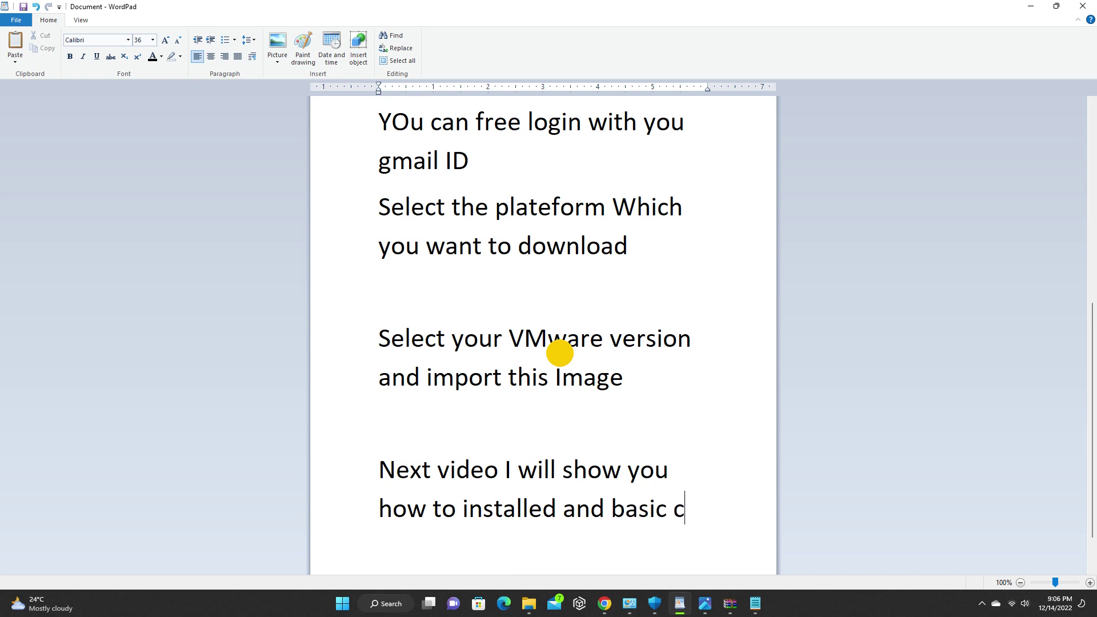
pyautogui.write('onfigure th')
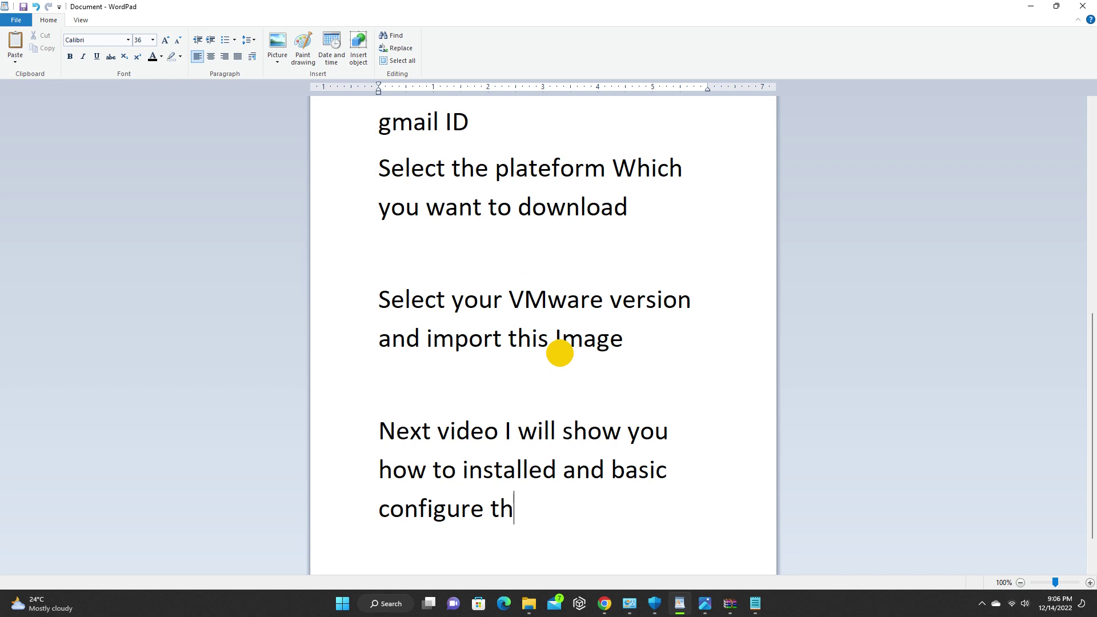
pyautogui.write('is Fortinet')
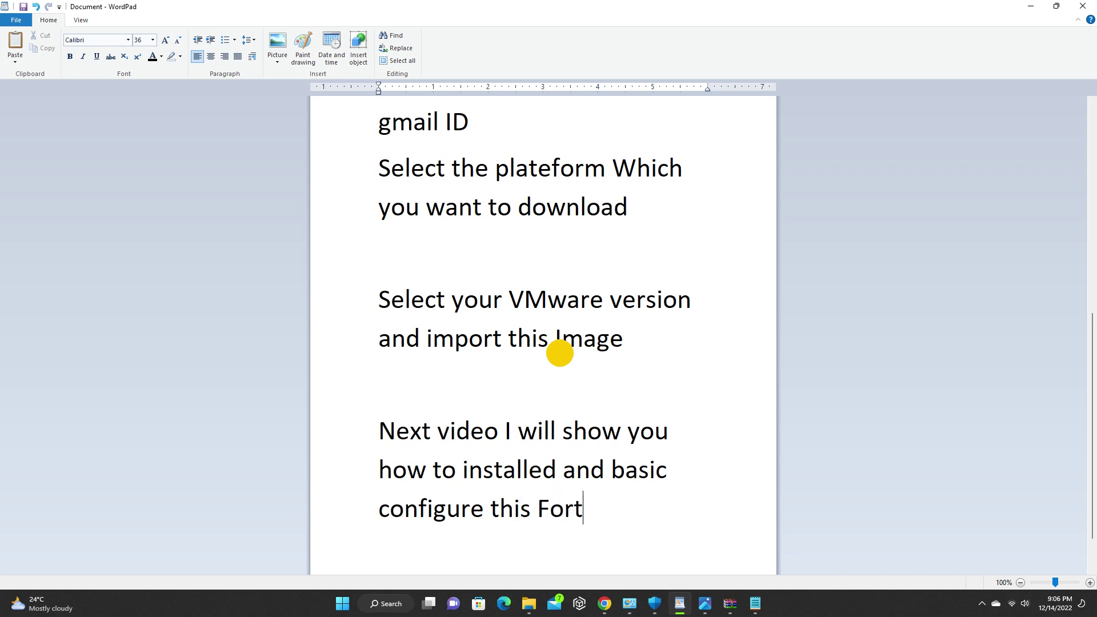
pyautogui.press('Return')
pyautogui.press('Return')
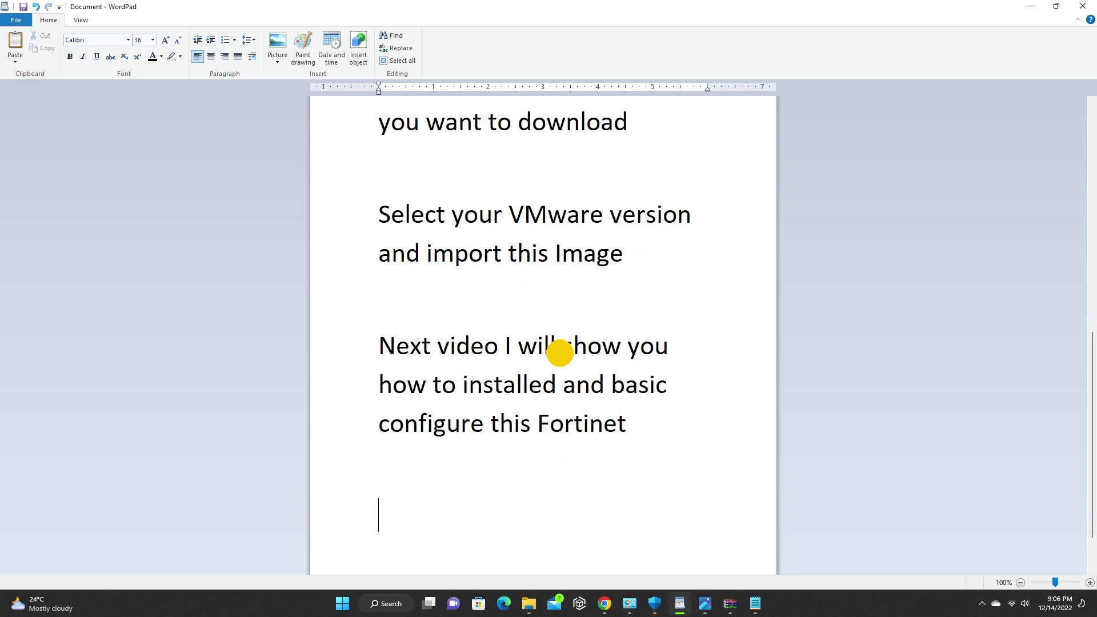
# Finish the notes with "PLease subcribe to my channel for latest Video" and, after a blank line, "Thank you".
pyautogui.write('PLease ')
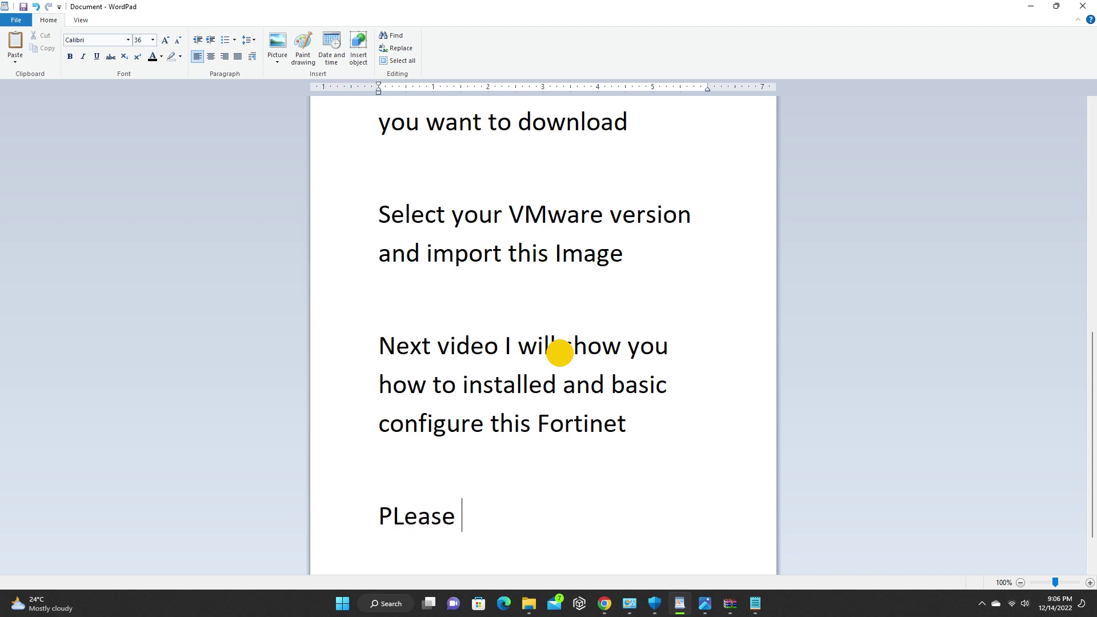
pyautogui.write('sunbcribe to ')
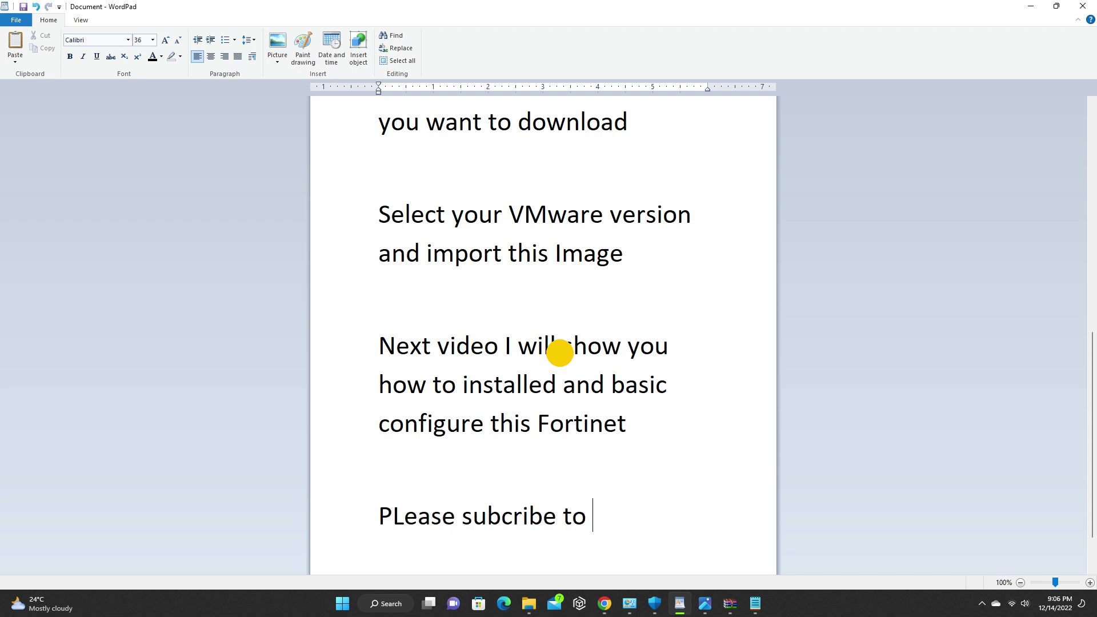
pyautogui.write('my channel ')
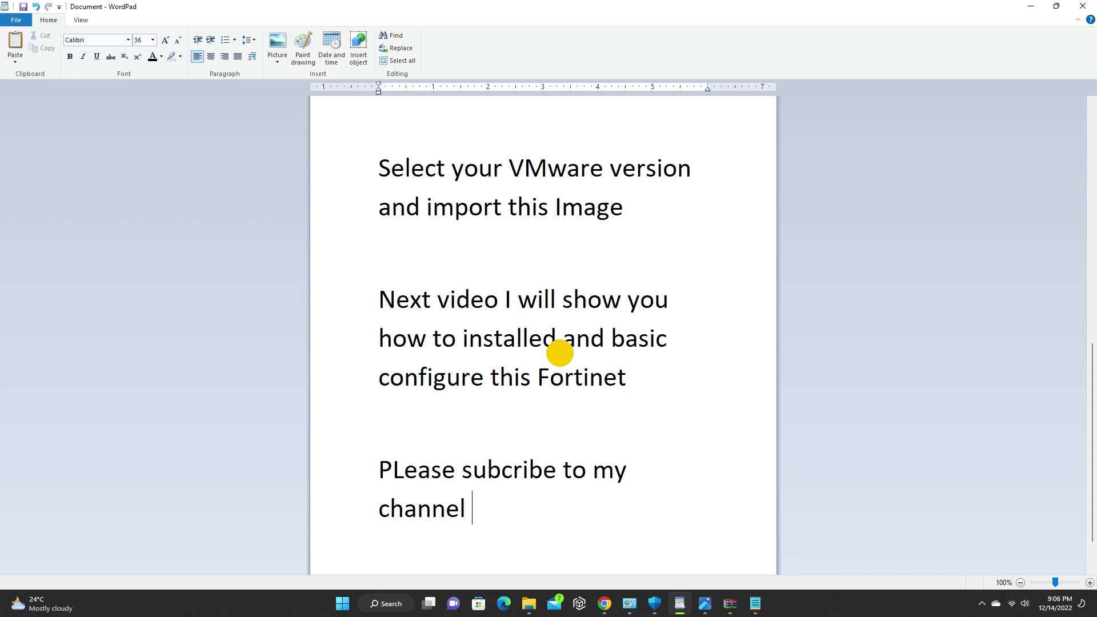
pyautogui.write('for lates')
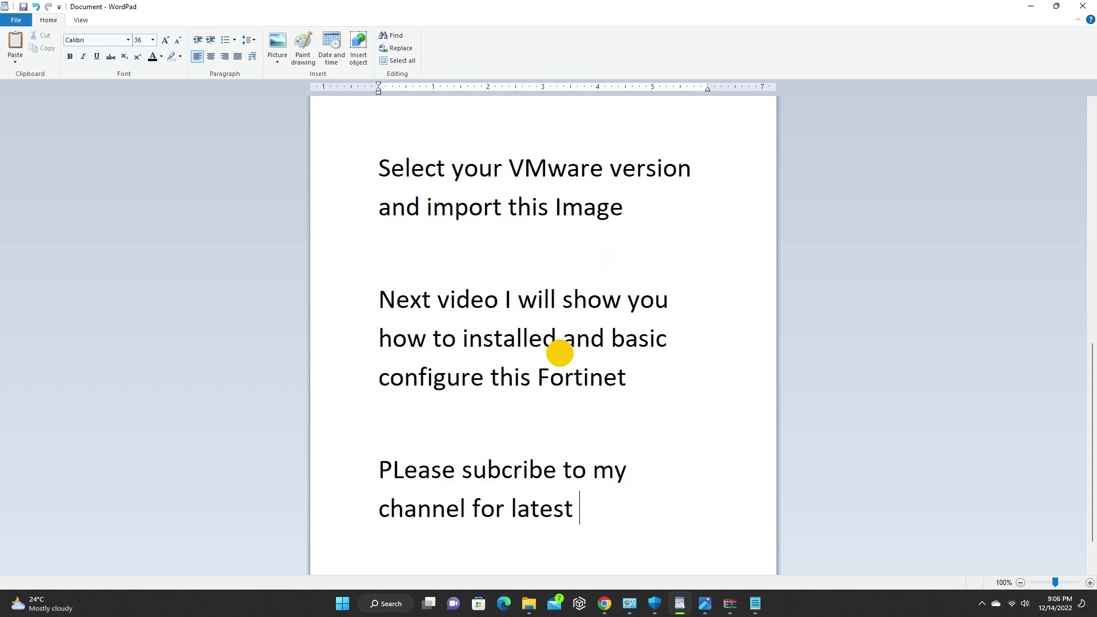
pyautogui.write('t Video')
pyautogui.press('Return')
pyautogui.press('Return')
pyautogui.write('Th')
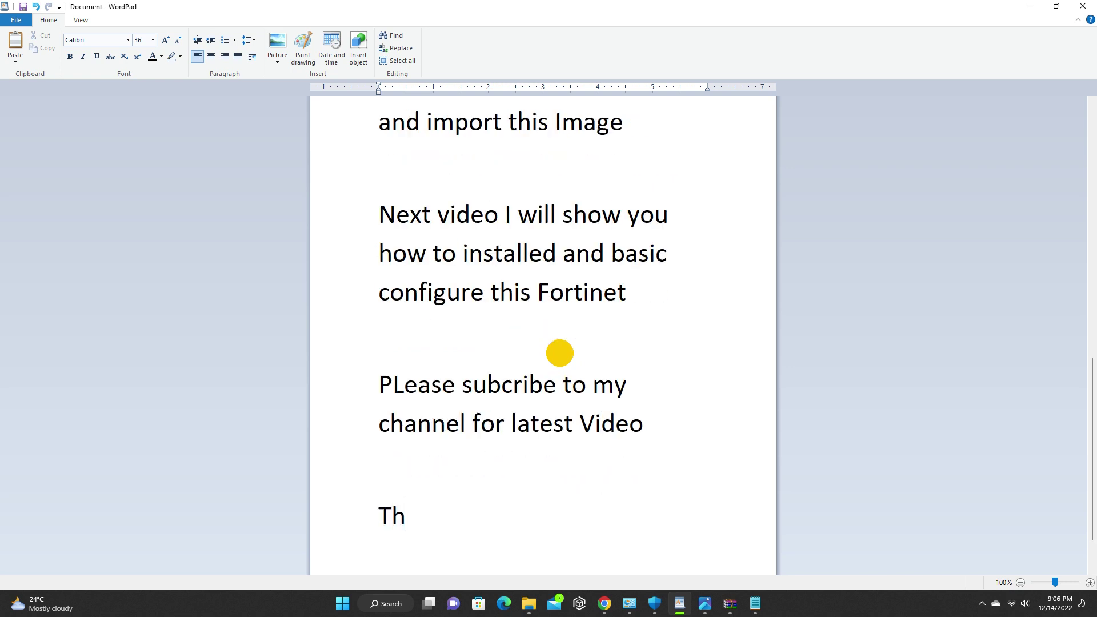
pyautogui.write('ank you')
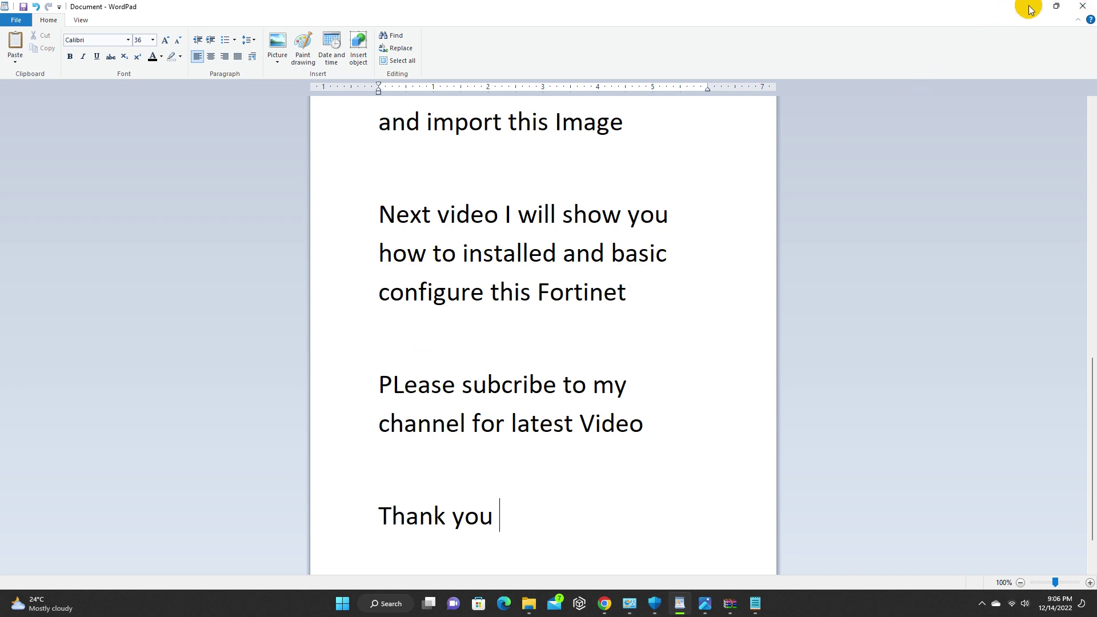
pyautogui.click(982, 603)
pyautogui.click(998, 551)
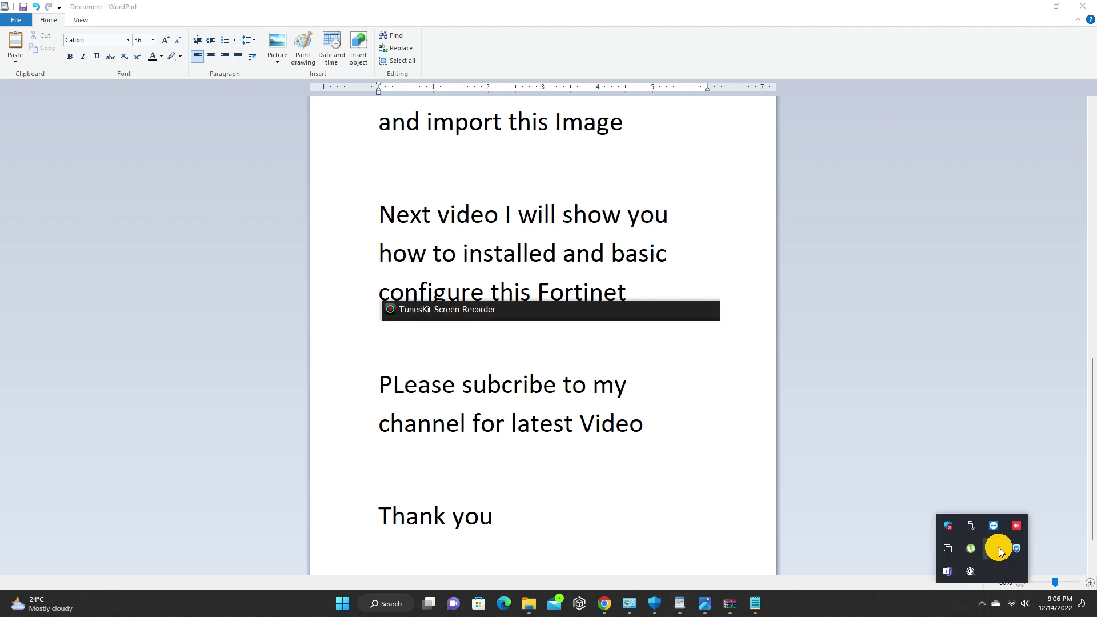